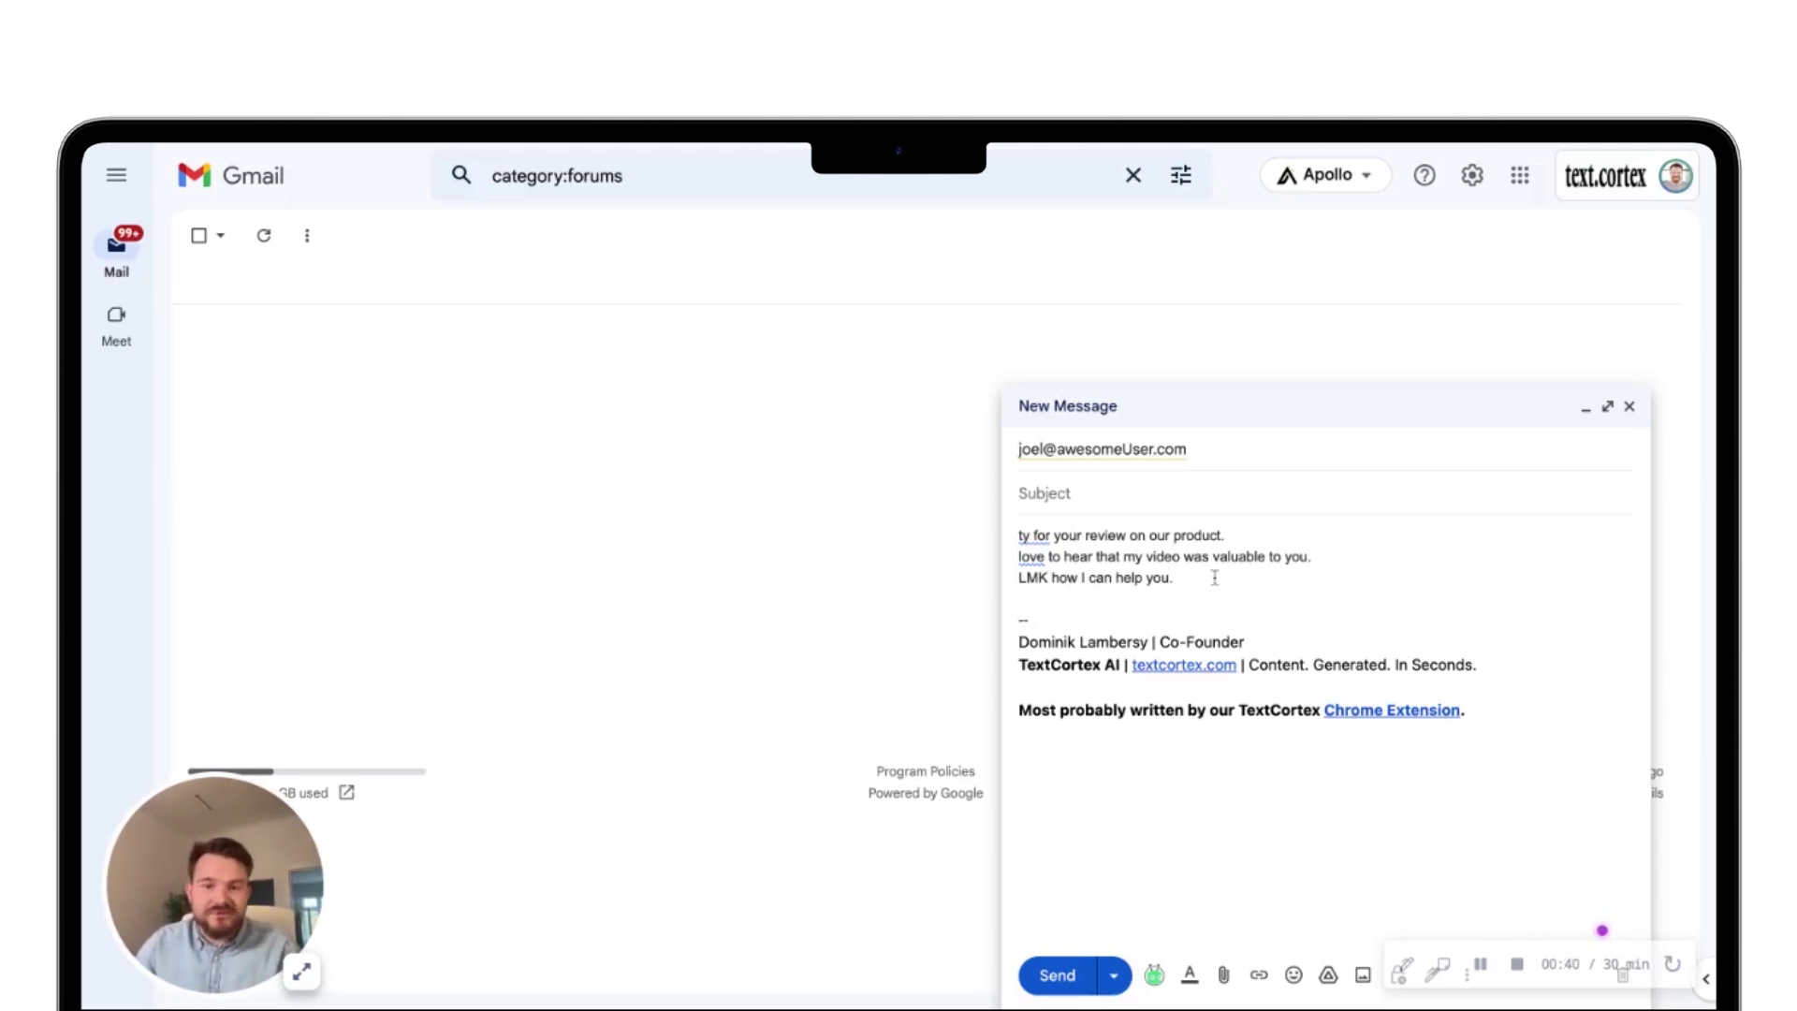
Select the three shorthand lines and generate a draft with TextCortex's Bullet point to email
{"action": "triple_click", "coordinate": [1207, 579]}
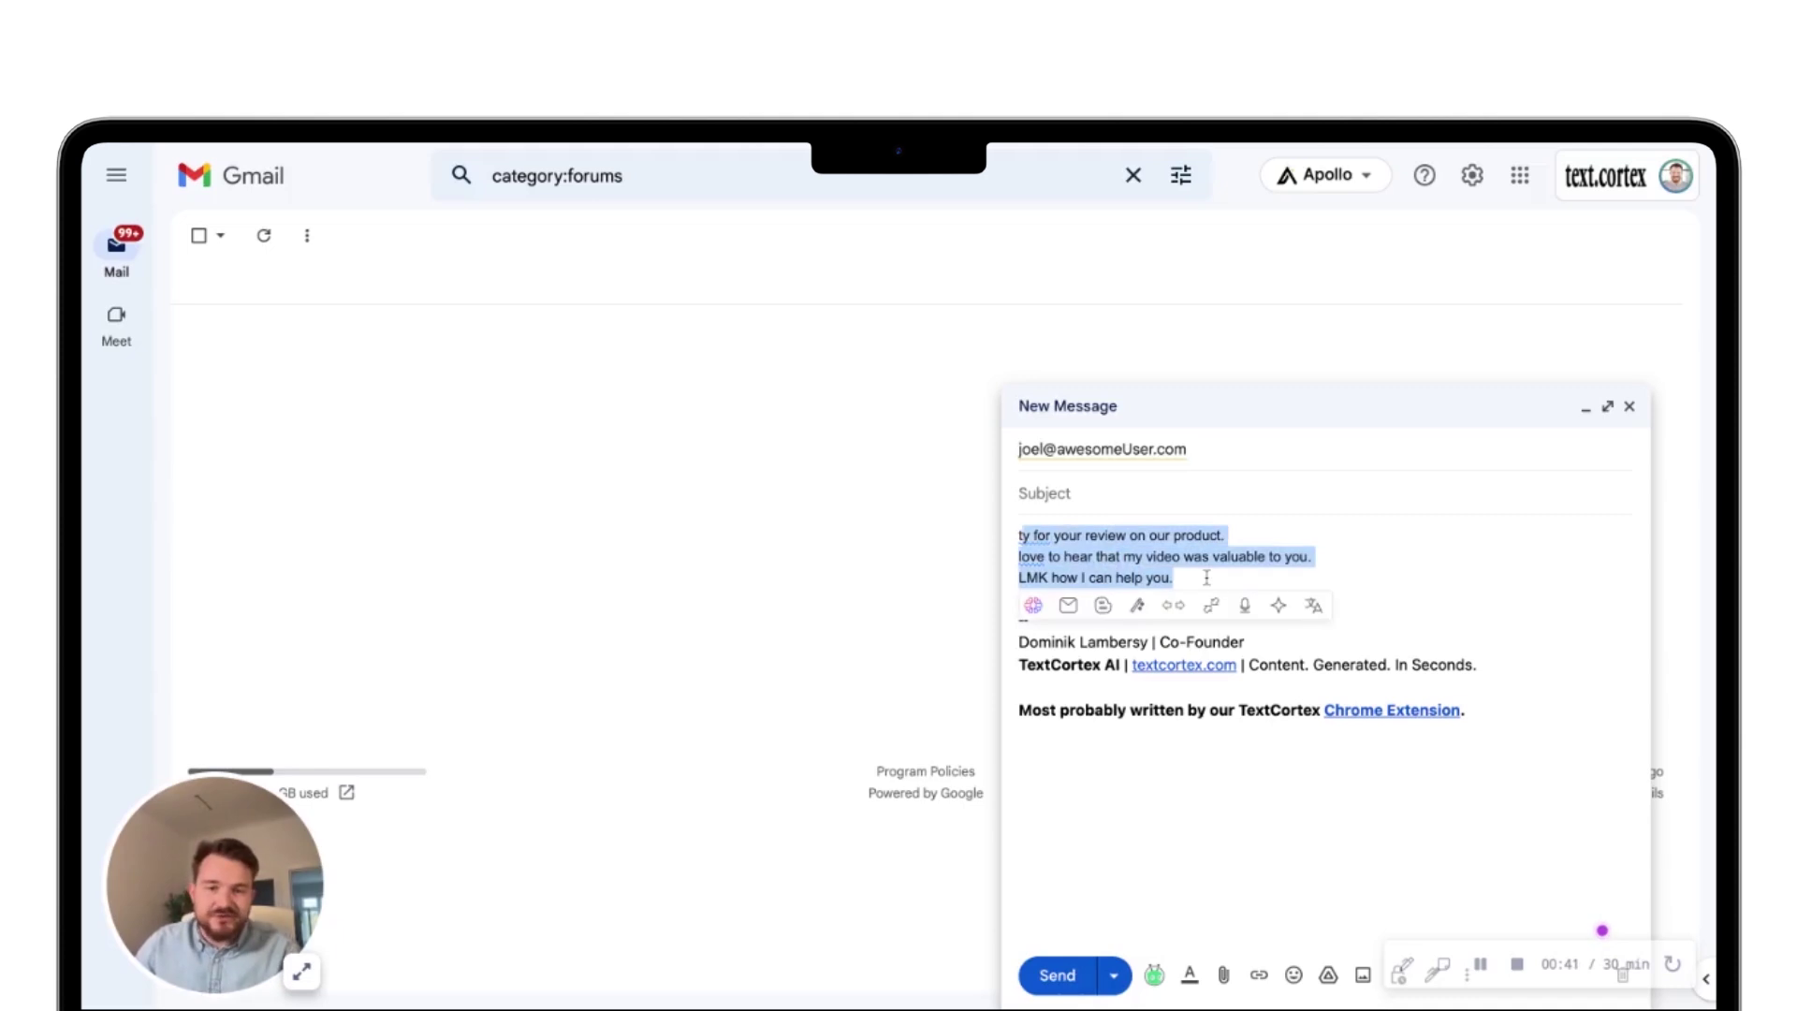
{"action": "left_click", "coordinate": [1068, 608]}
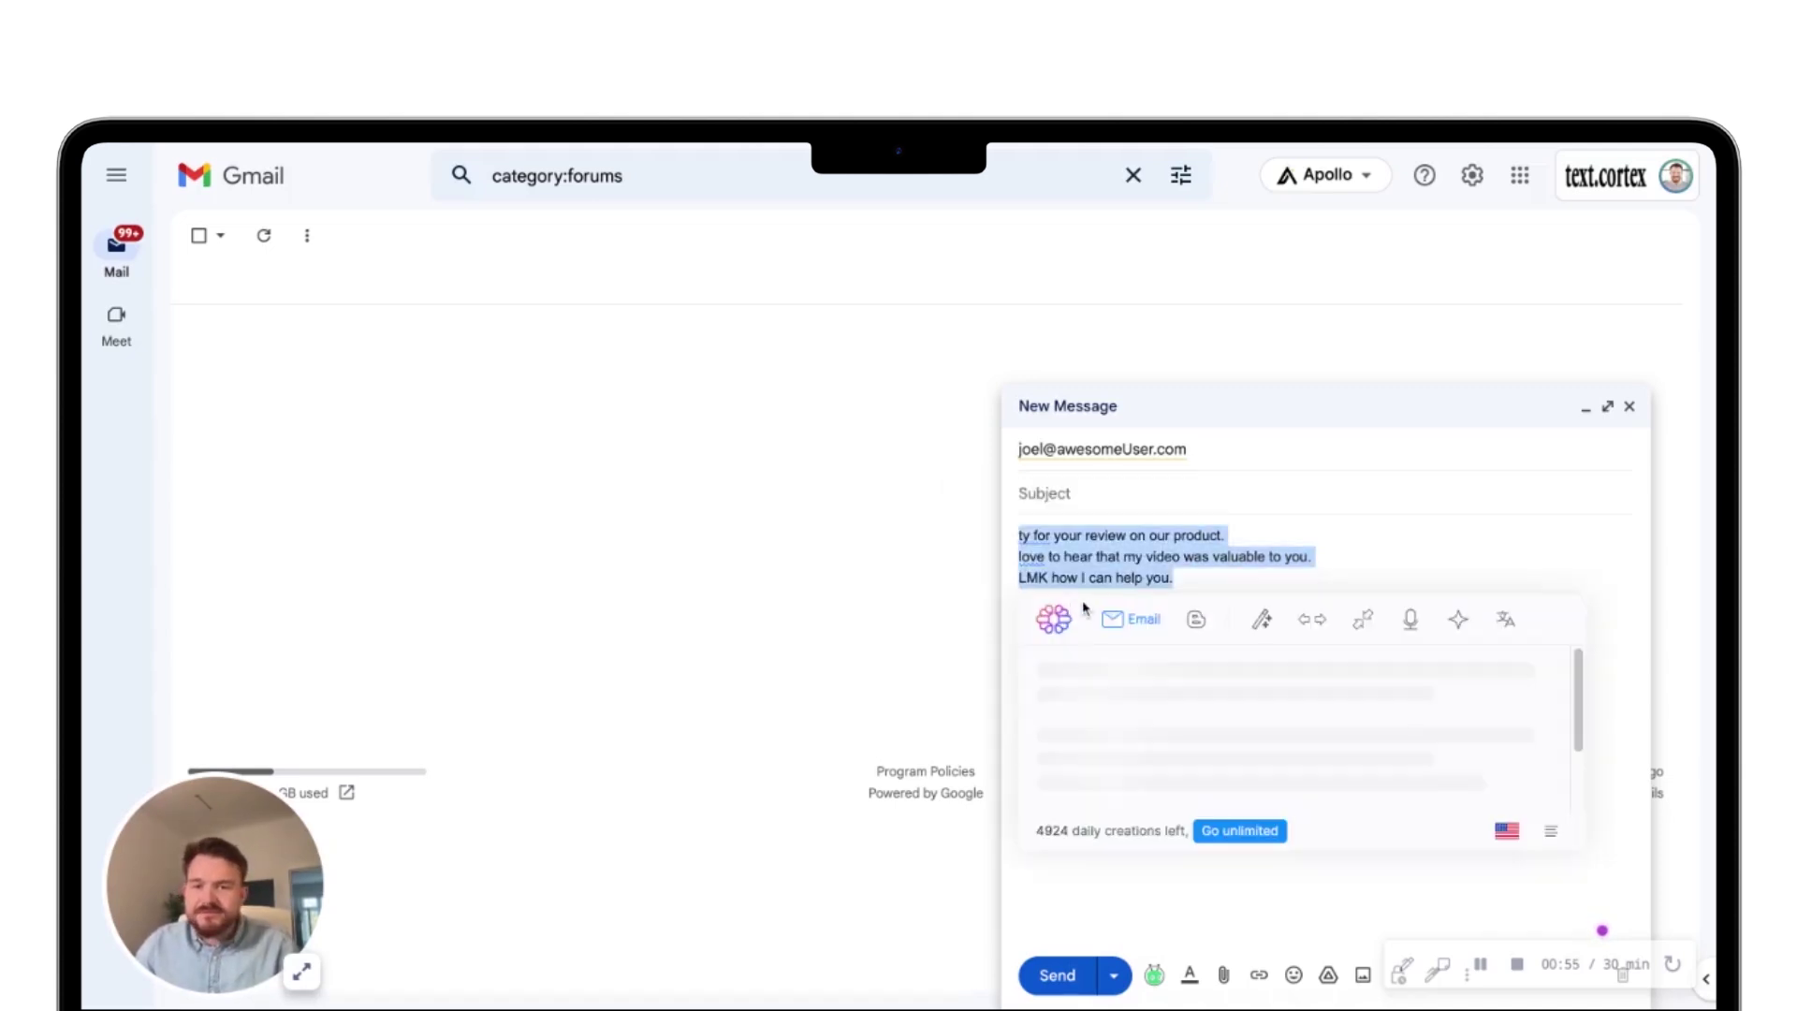
{"action": "left_click", "coordinate": [1551, 833]}
Review the generated thank-you email to Joel and insert it into the message
{"action": "scroll", "coordinate": [1369, 754], "scroll_direction": "down", "scroll_amount": 3}
{"action": "scroll", "coordinate": [1276, 755], "scroll_direction": "up", "scroll_amount": 3}
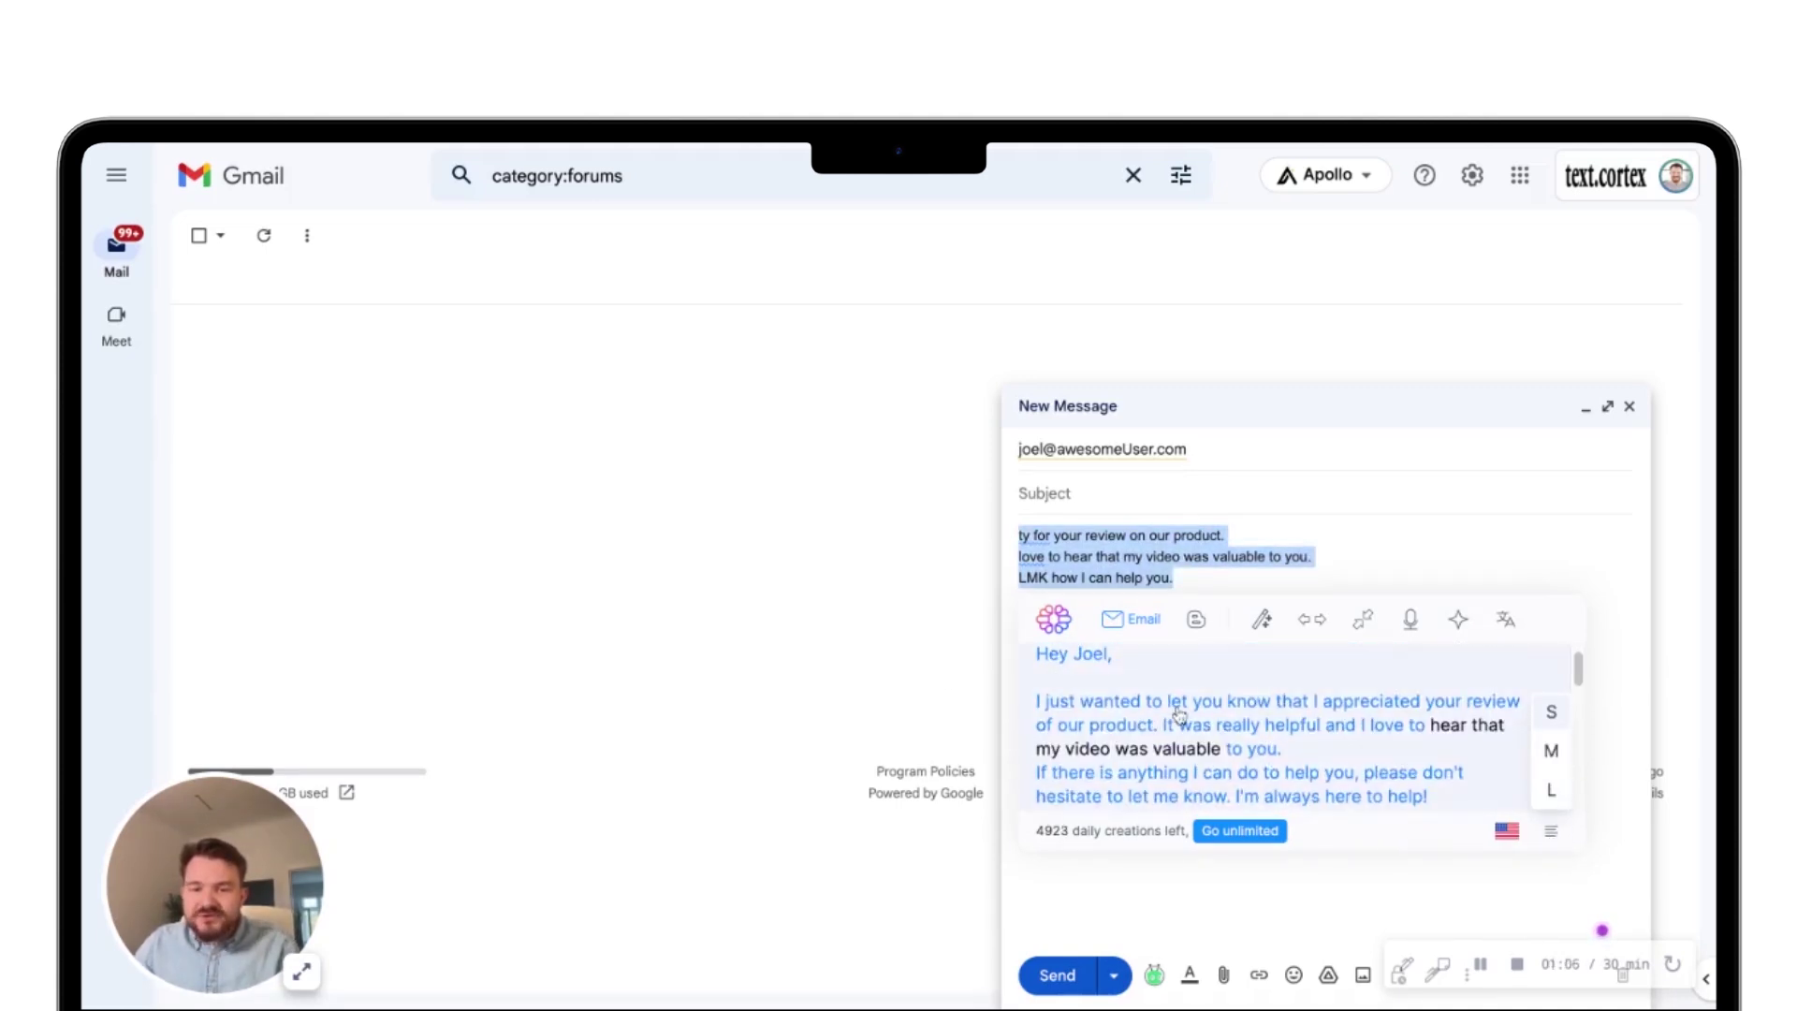
{"action": "scroll", "coordinate": [1217, 716], "scroll_direction": "down", "scroll_amount": 1}
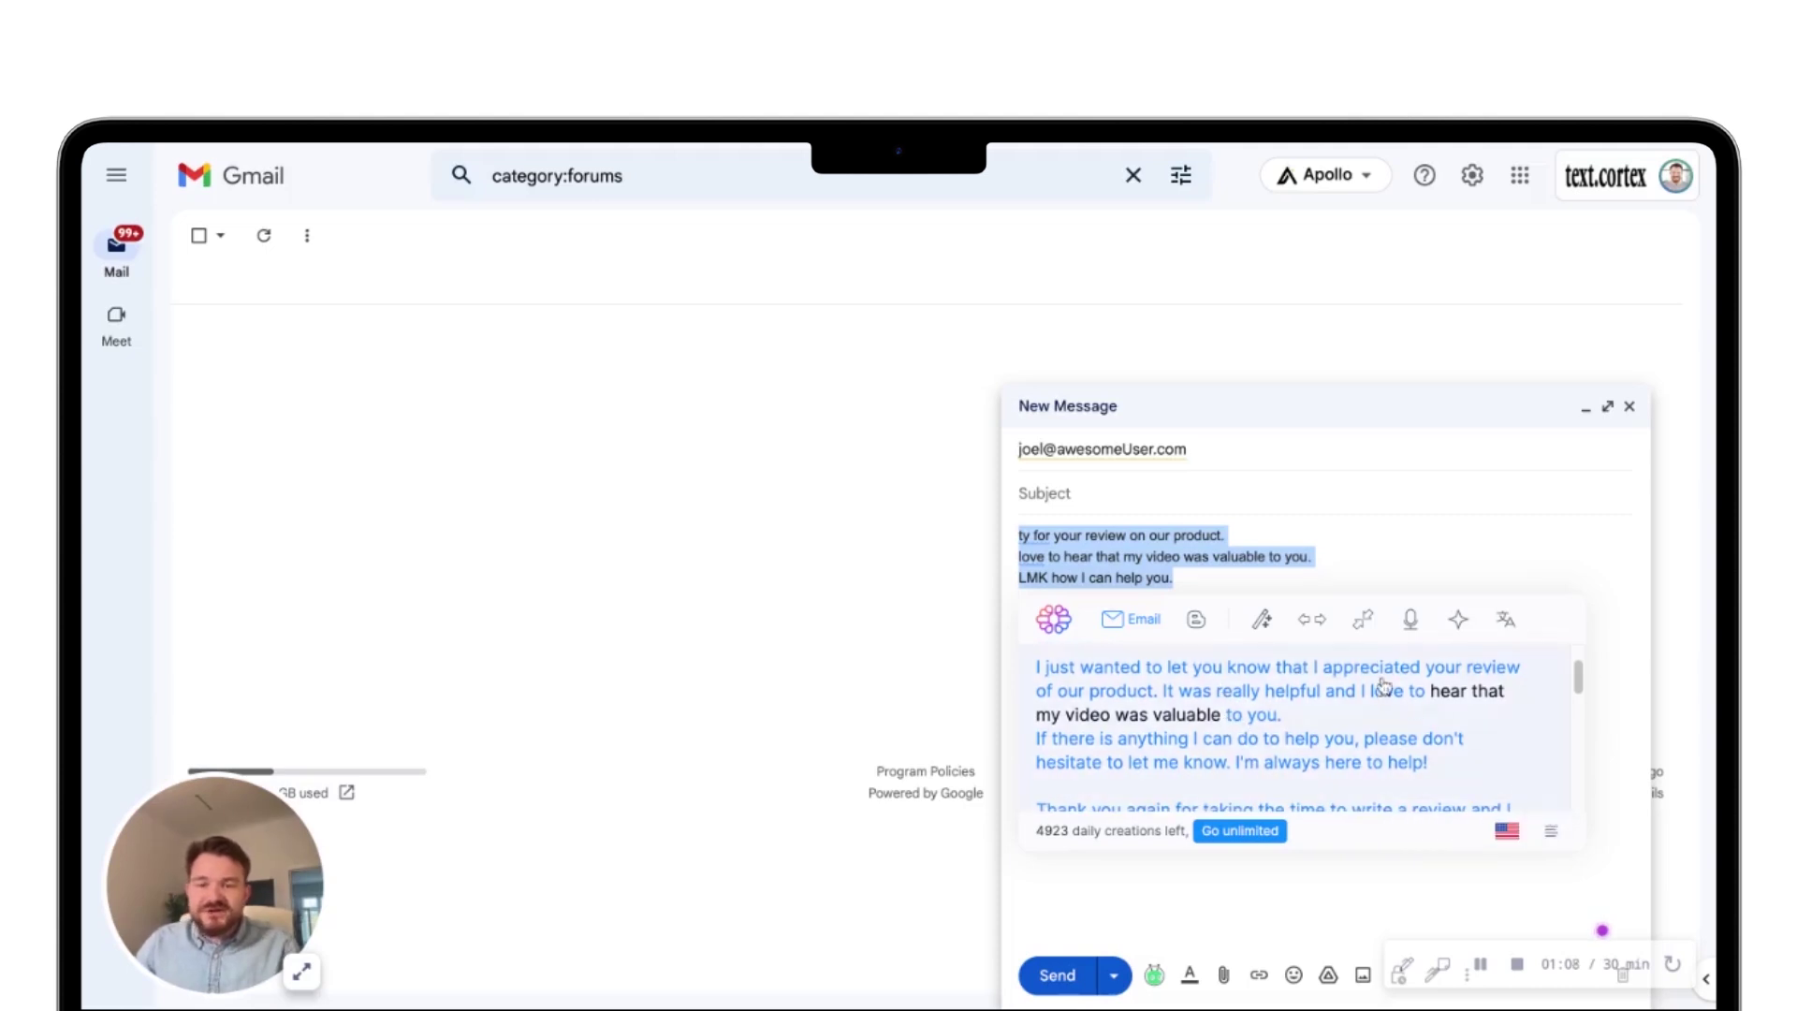
{"action": "scroll", "coordinate": [1392, 703], "scroll_direction": "down", "scroll_amount": 1}
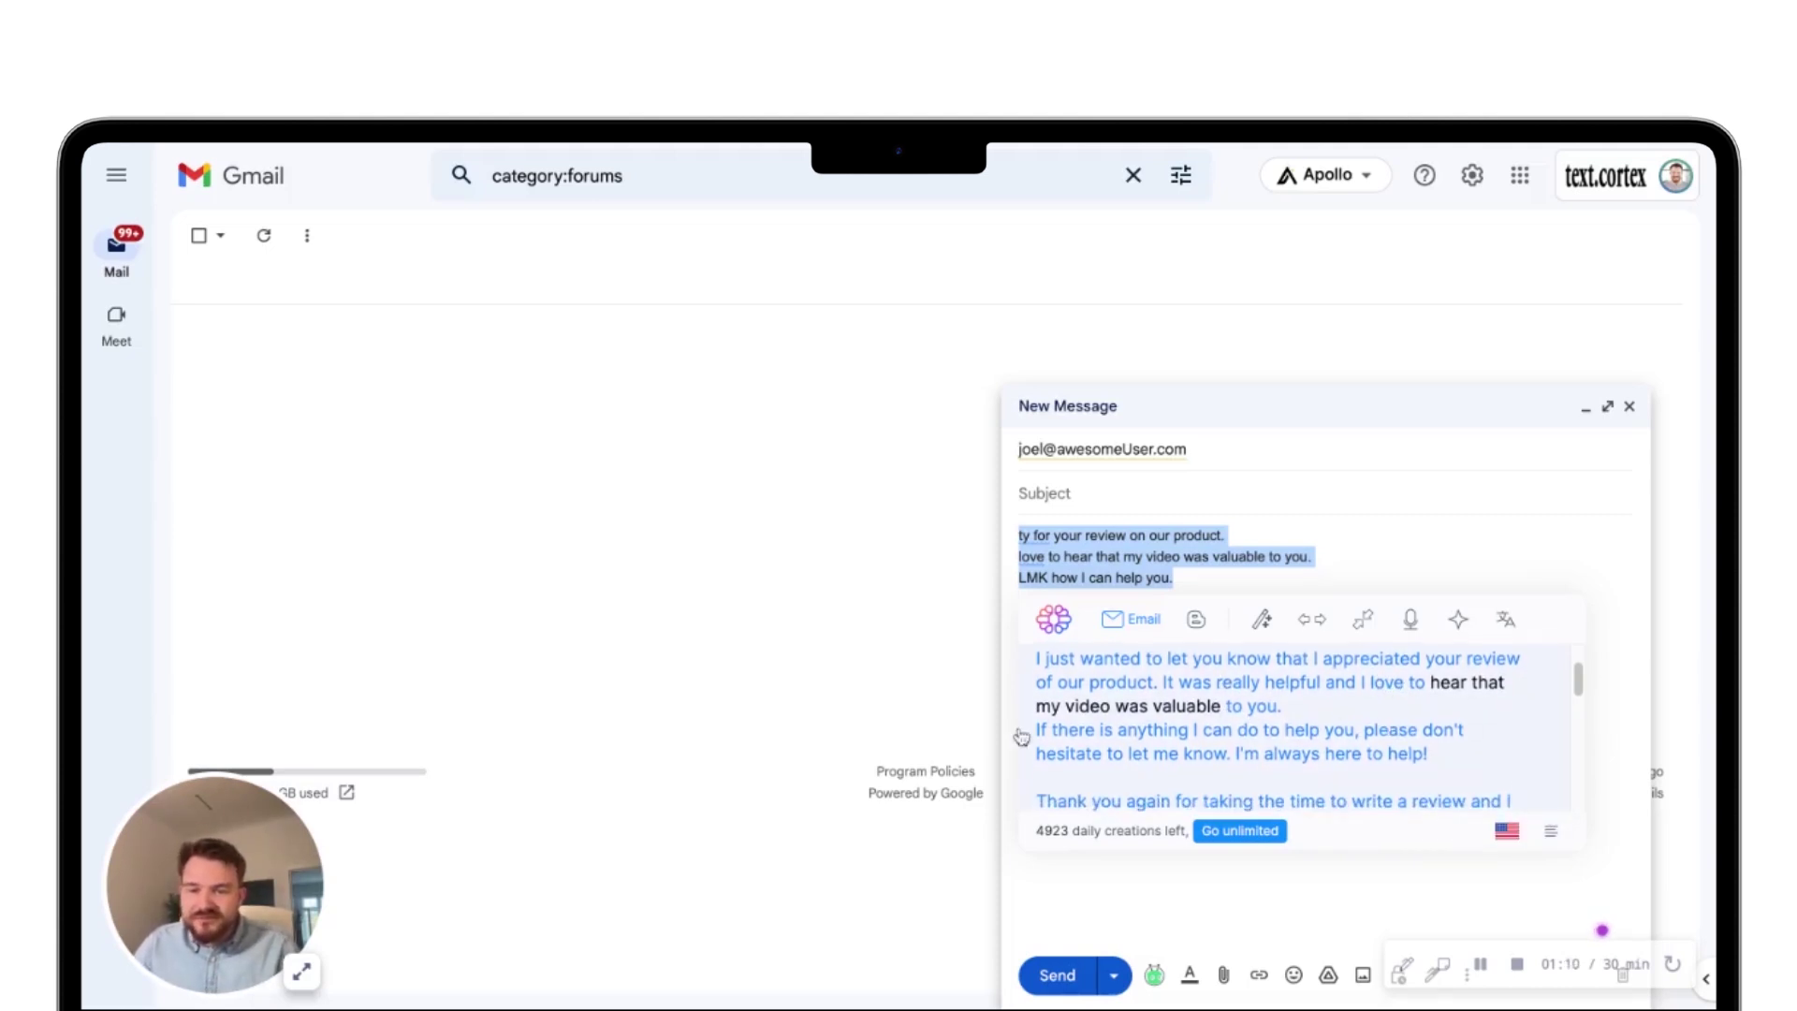
{"action": "scroll", "coordinate": [1273, 725], "scroll_direction": "down", "scroll_amount": 1}
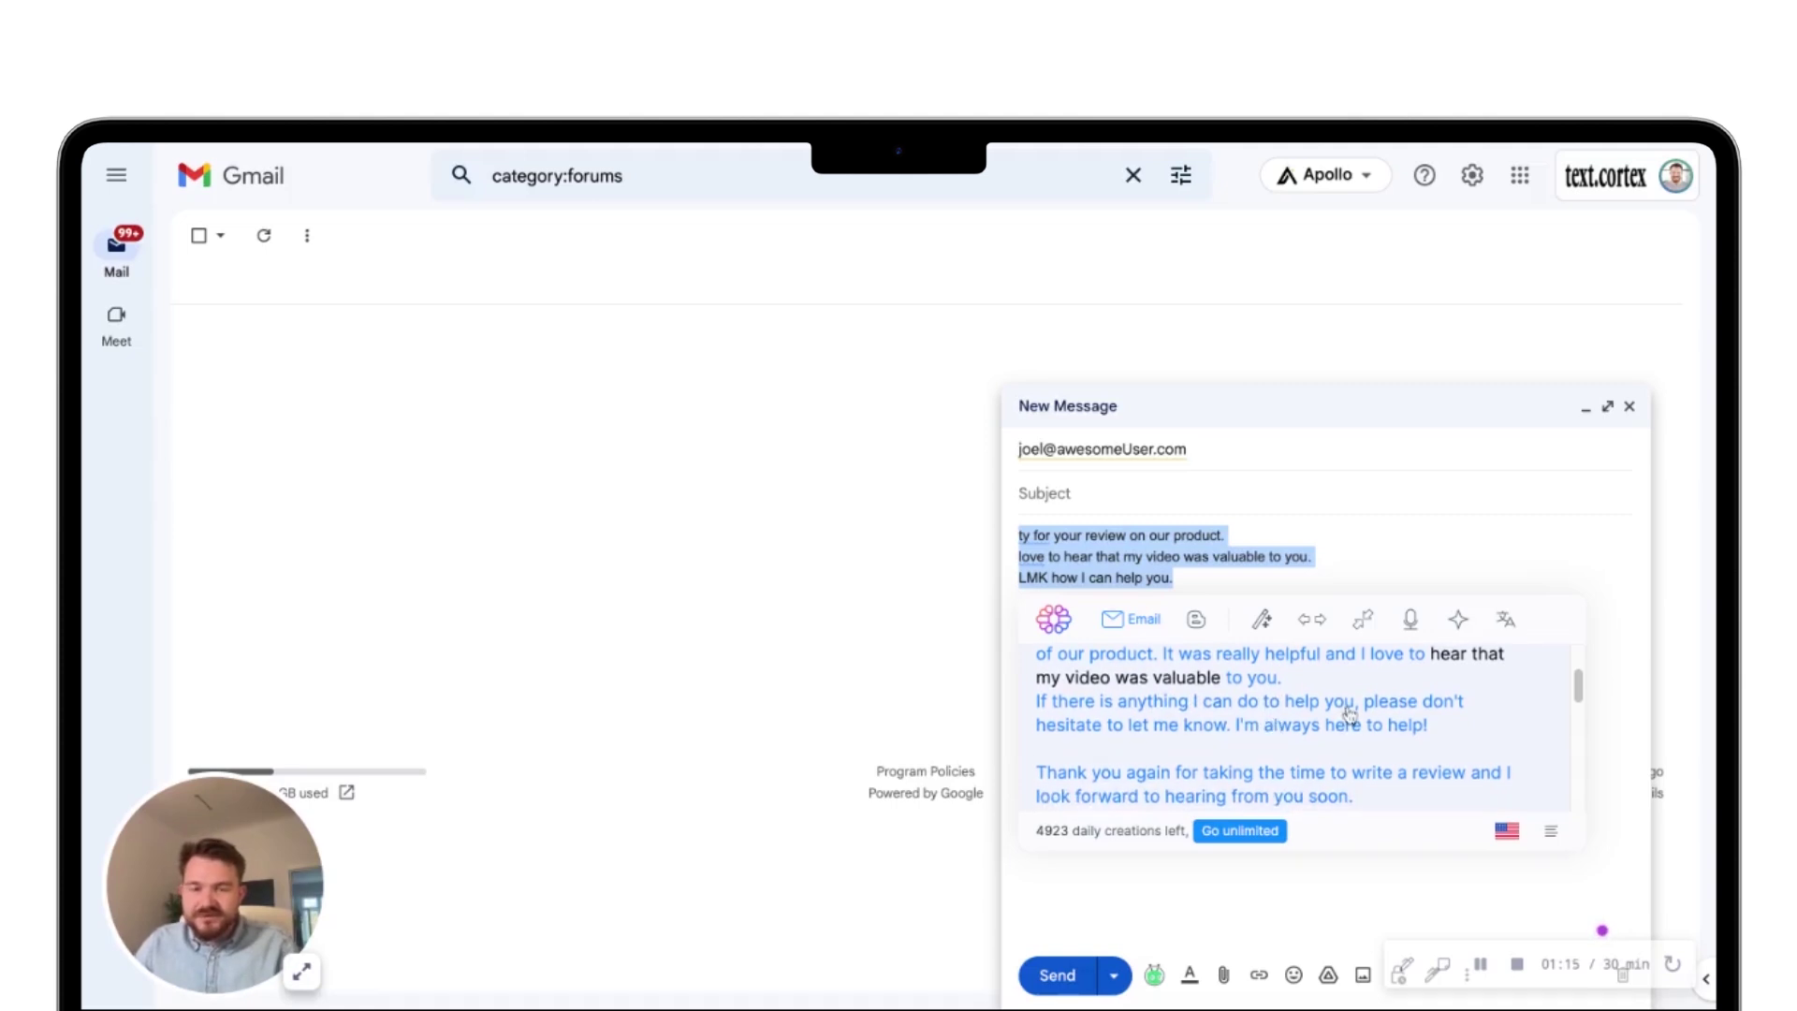
{"action": "scroll", "coordinate": [1349, 713], "scroll_direction": "down", "scroll_amount": 1}
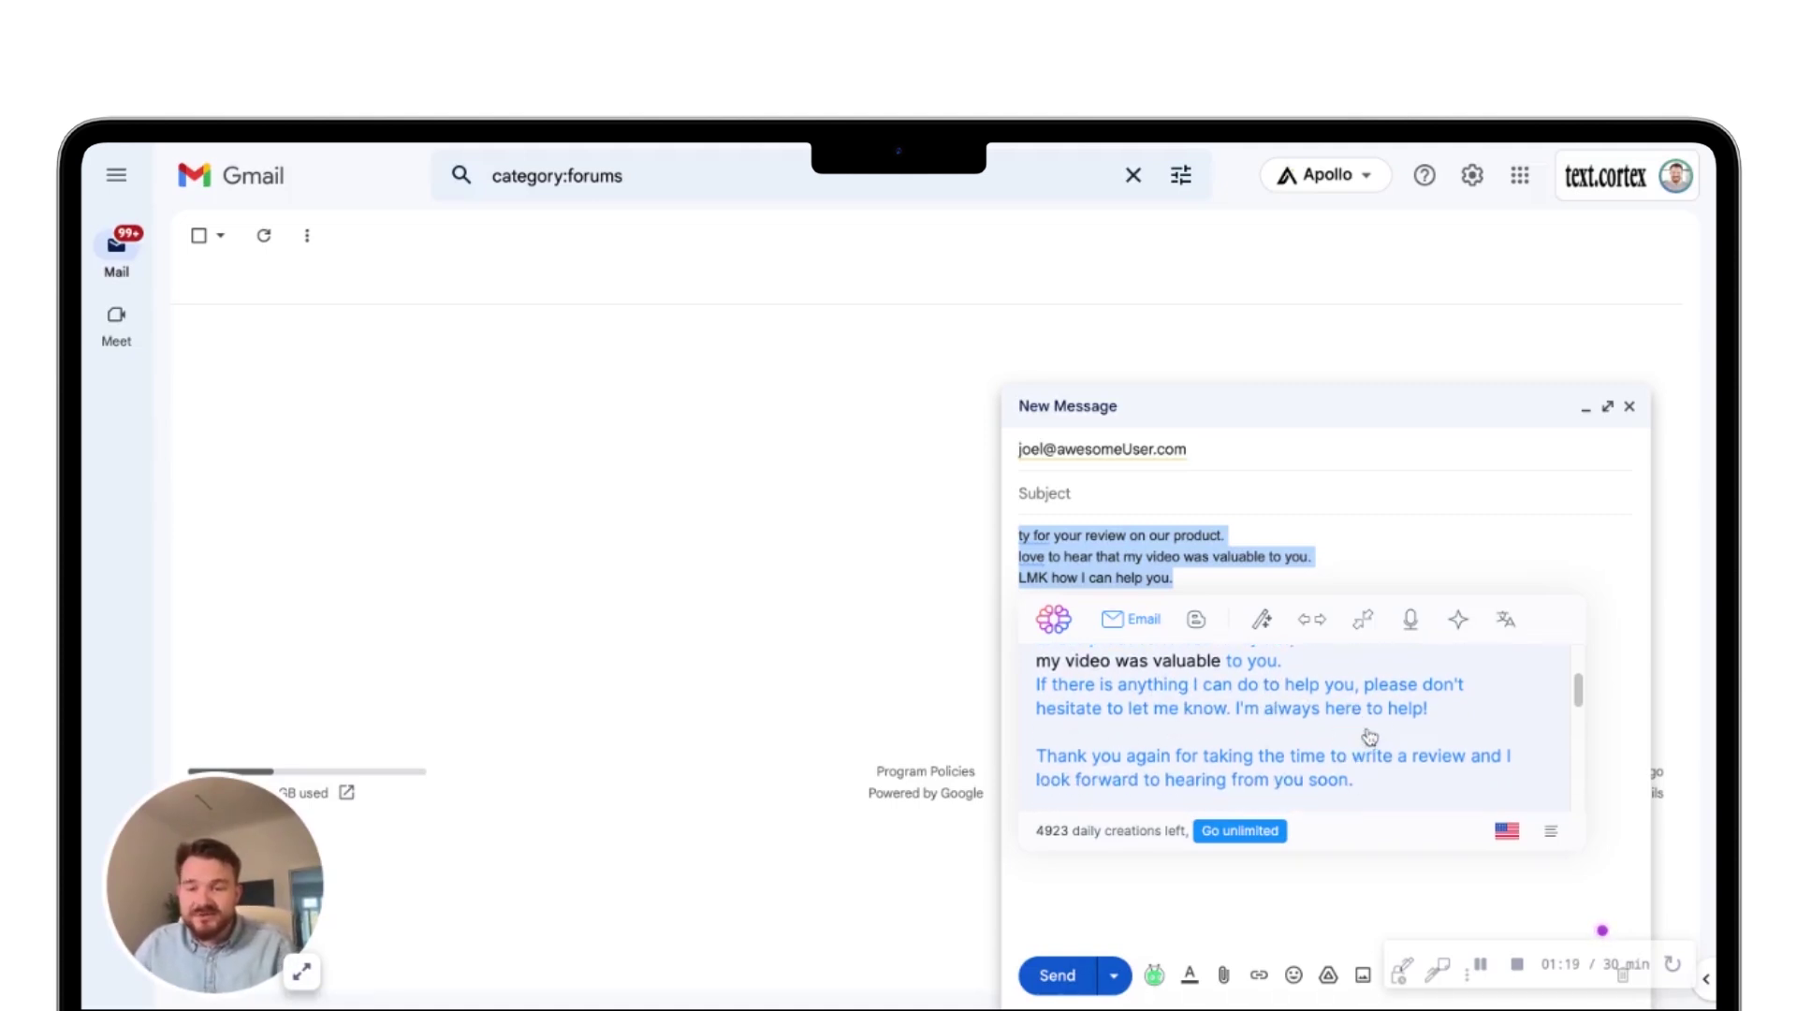
{"action": "scroll", "coordinate": [1385, 749], "scroll_direction": "down", "scroll_amount": 1}
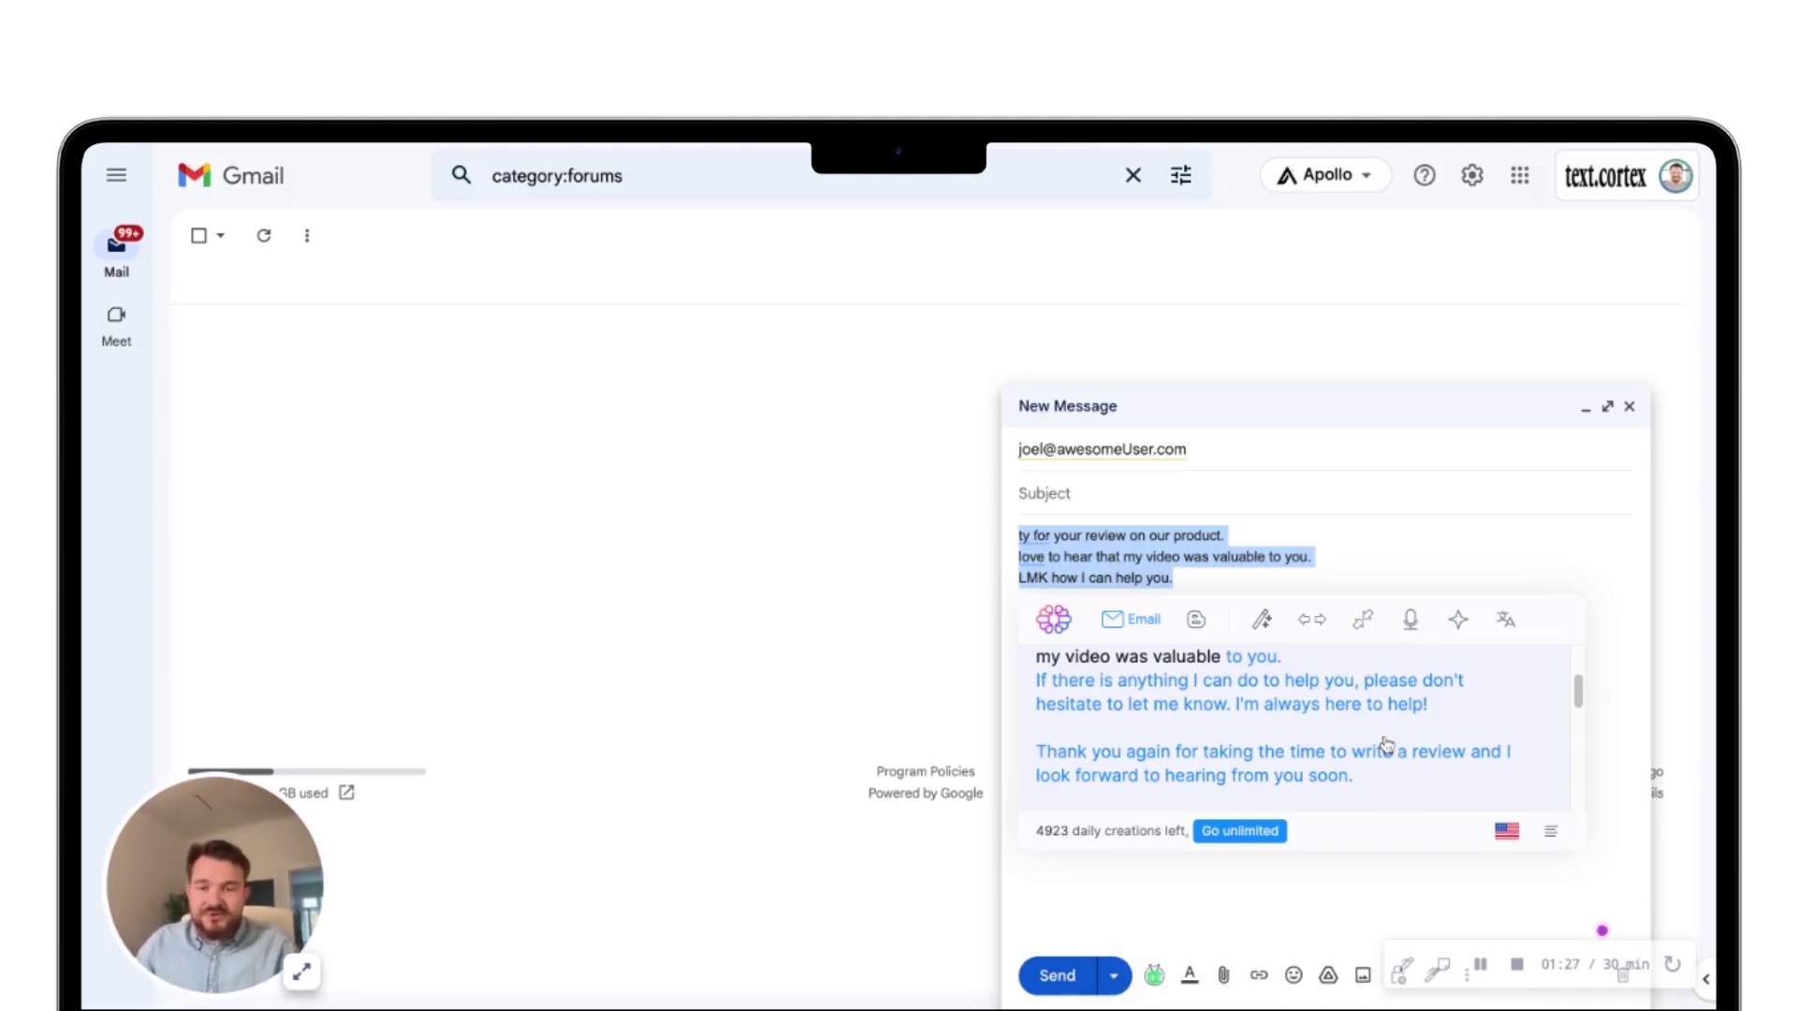
{"action": "scroll", "coordinate": [1388, 740], "scroll_direction": "down", "scroll_amount": 2}
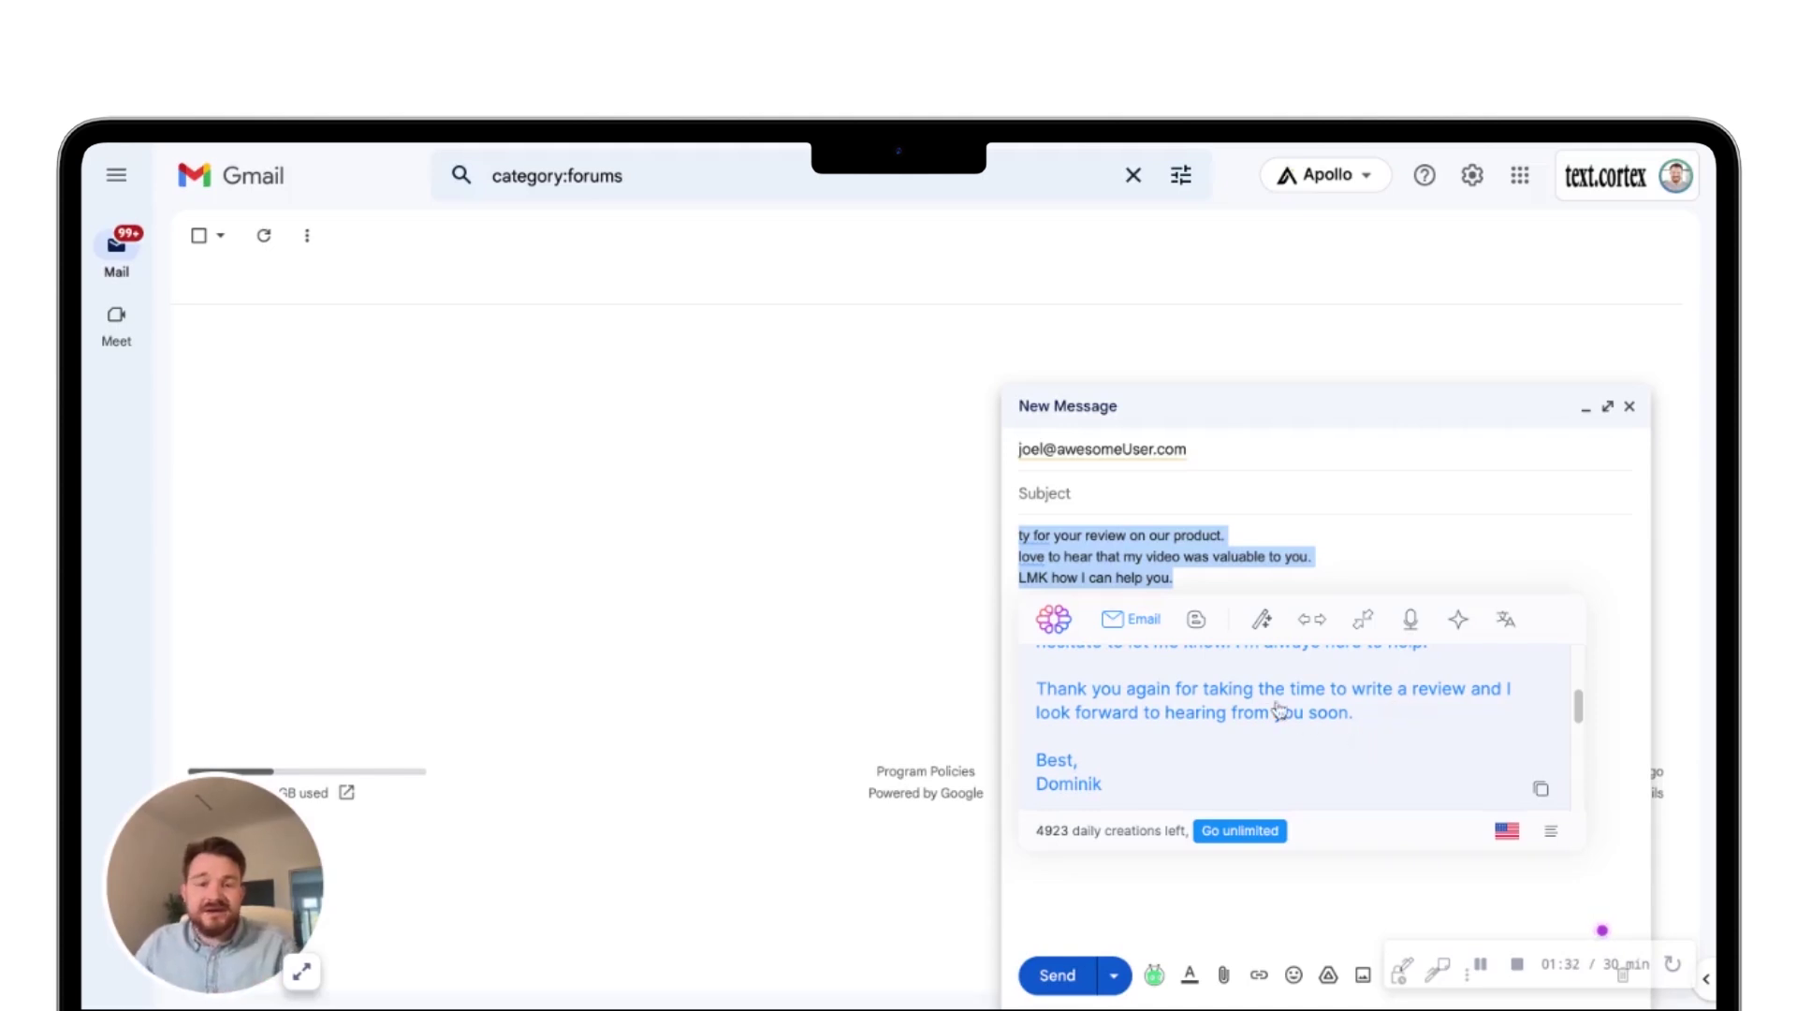
{"action": "left_click", "coordinate": [1351, 738]}
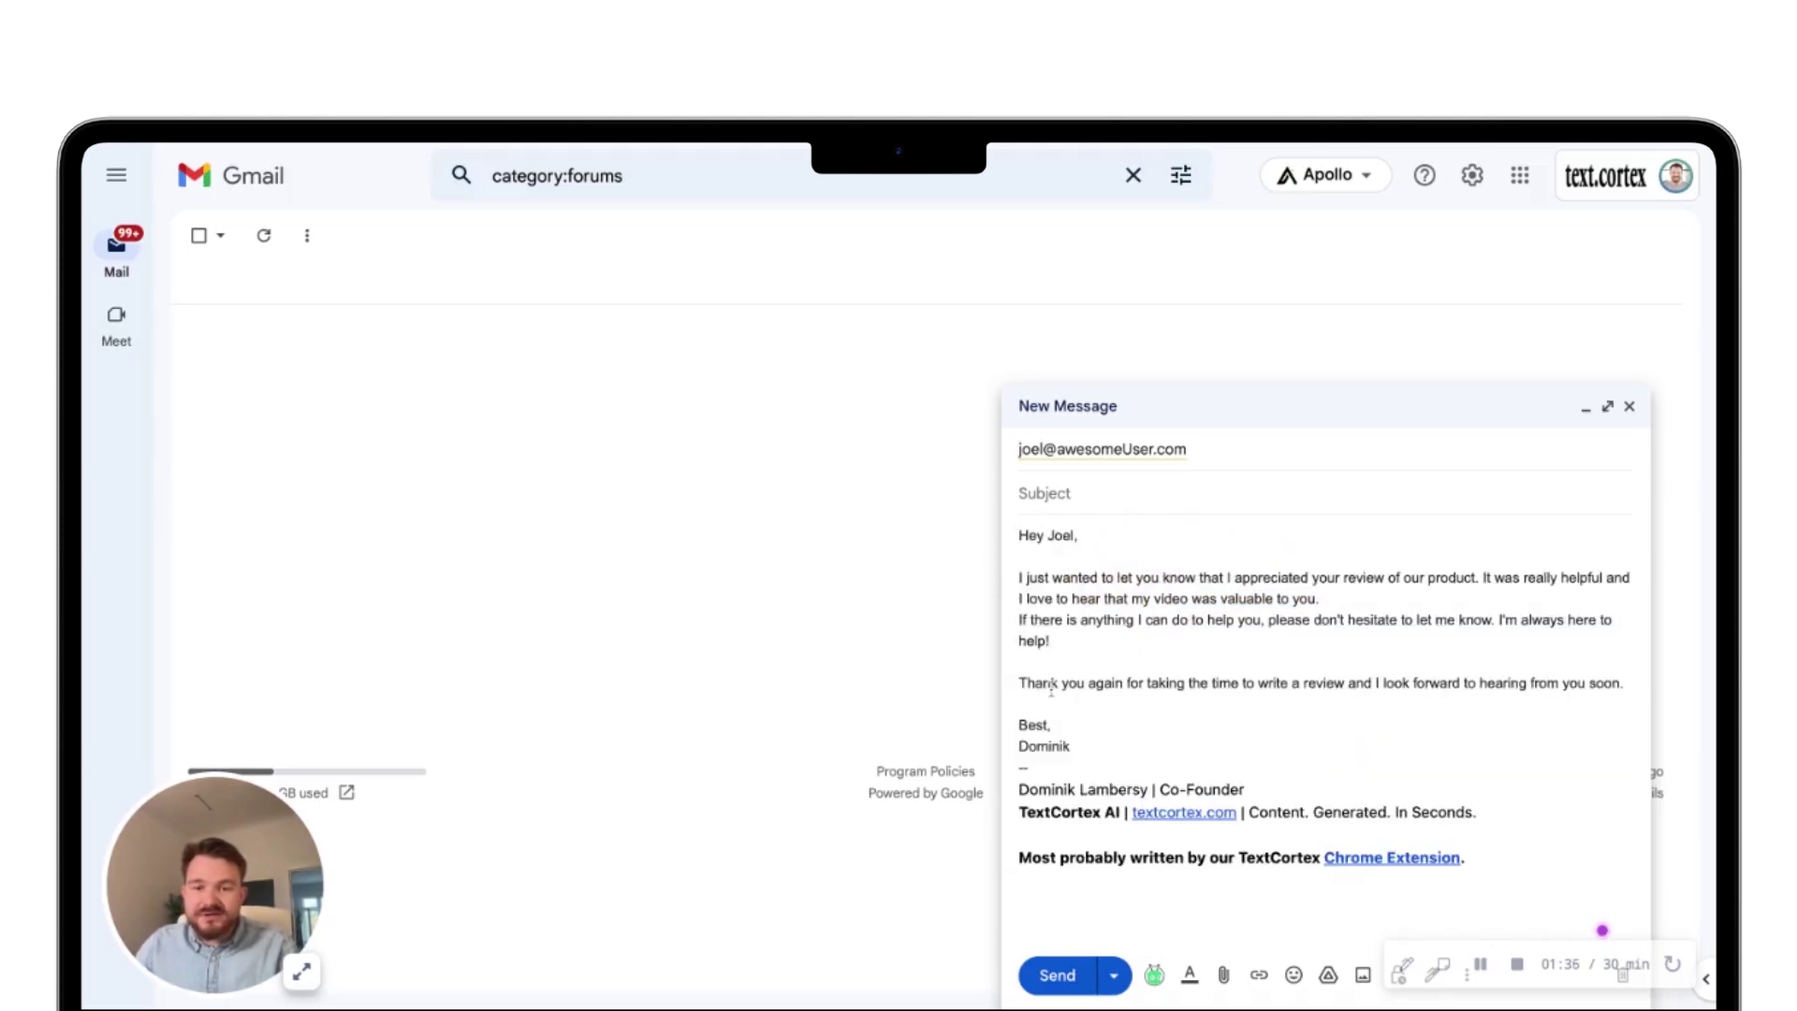
Remove the sender's name from the sign-off and add 'from Berlin' after 'Best'
{"action": "double_click", "coordinate": [1053, 747]}
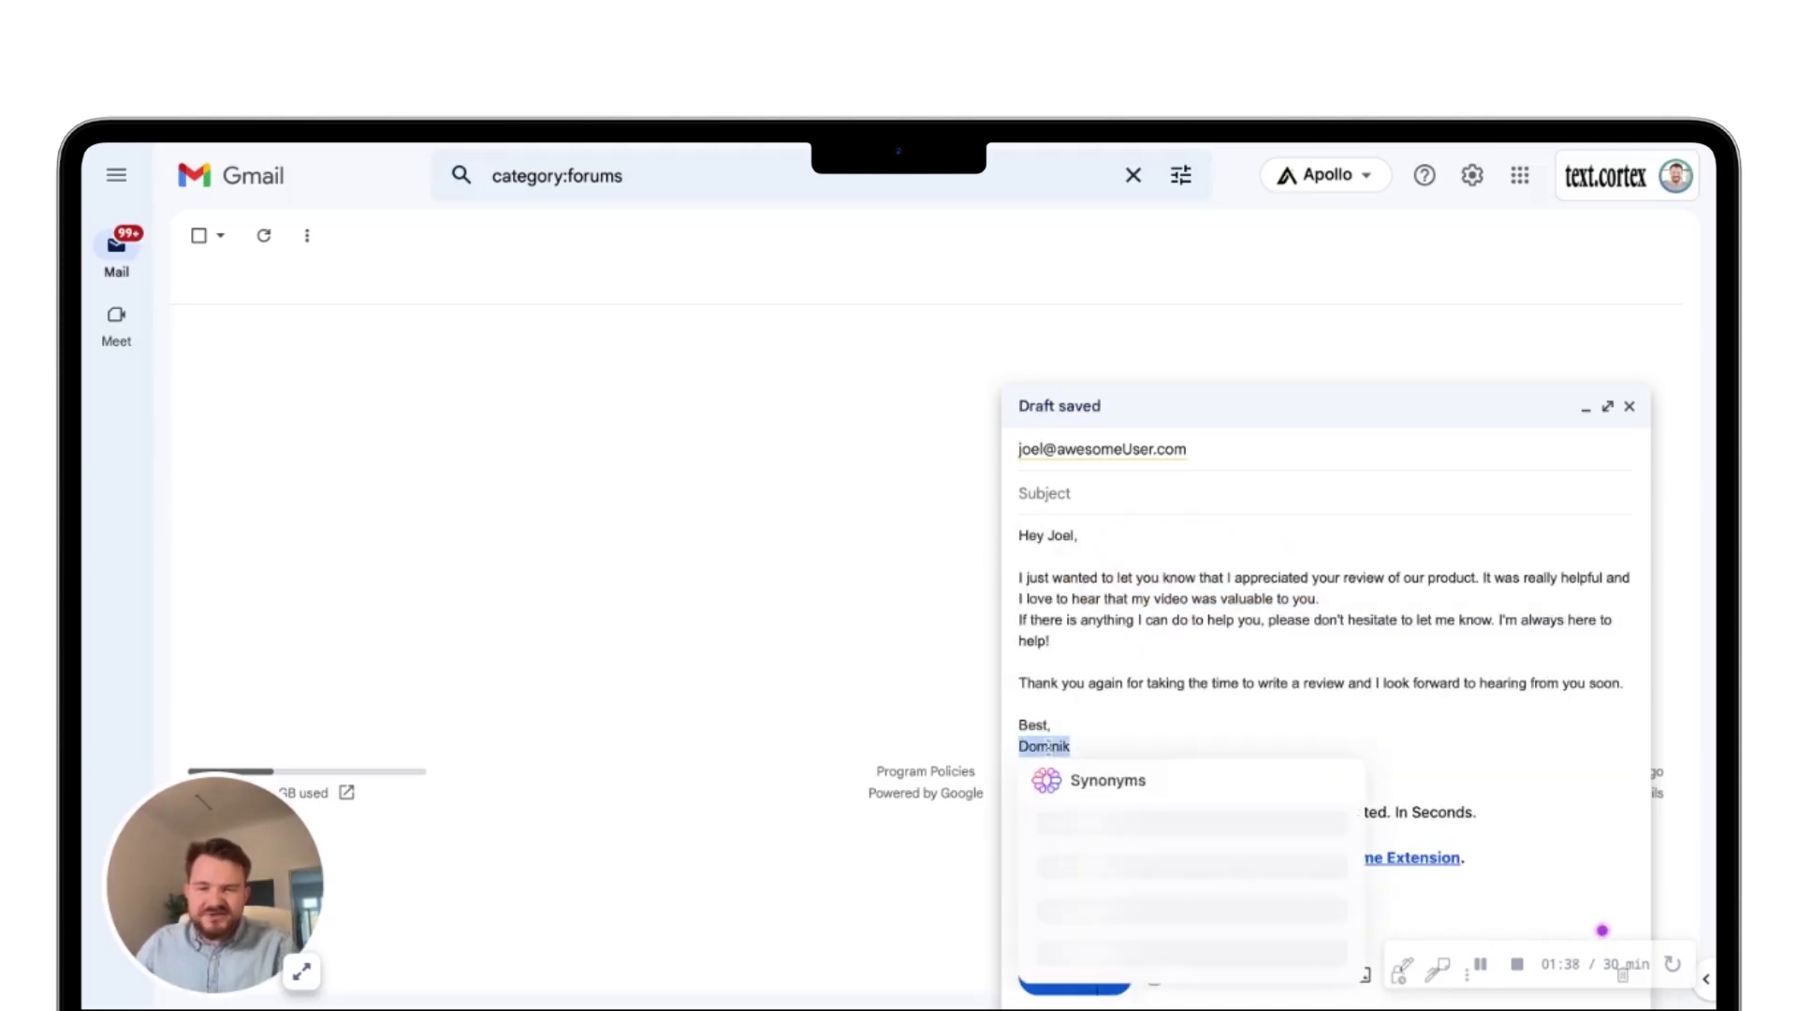
{"action": "key", "text": "BackSpace"}
{"action": "key", "text": "super+z"}
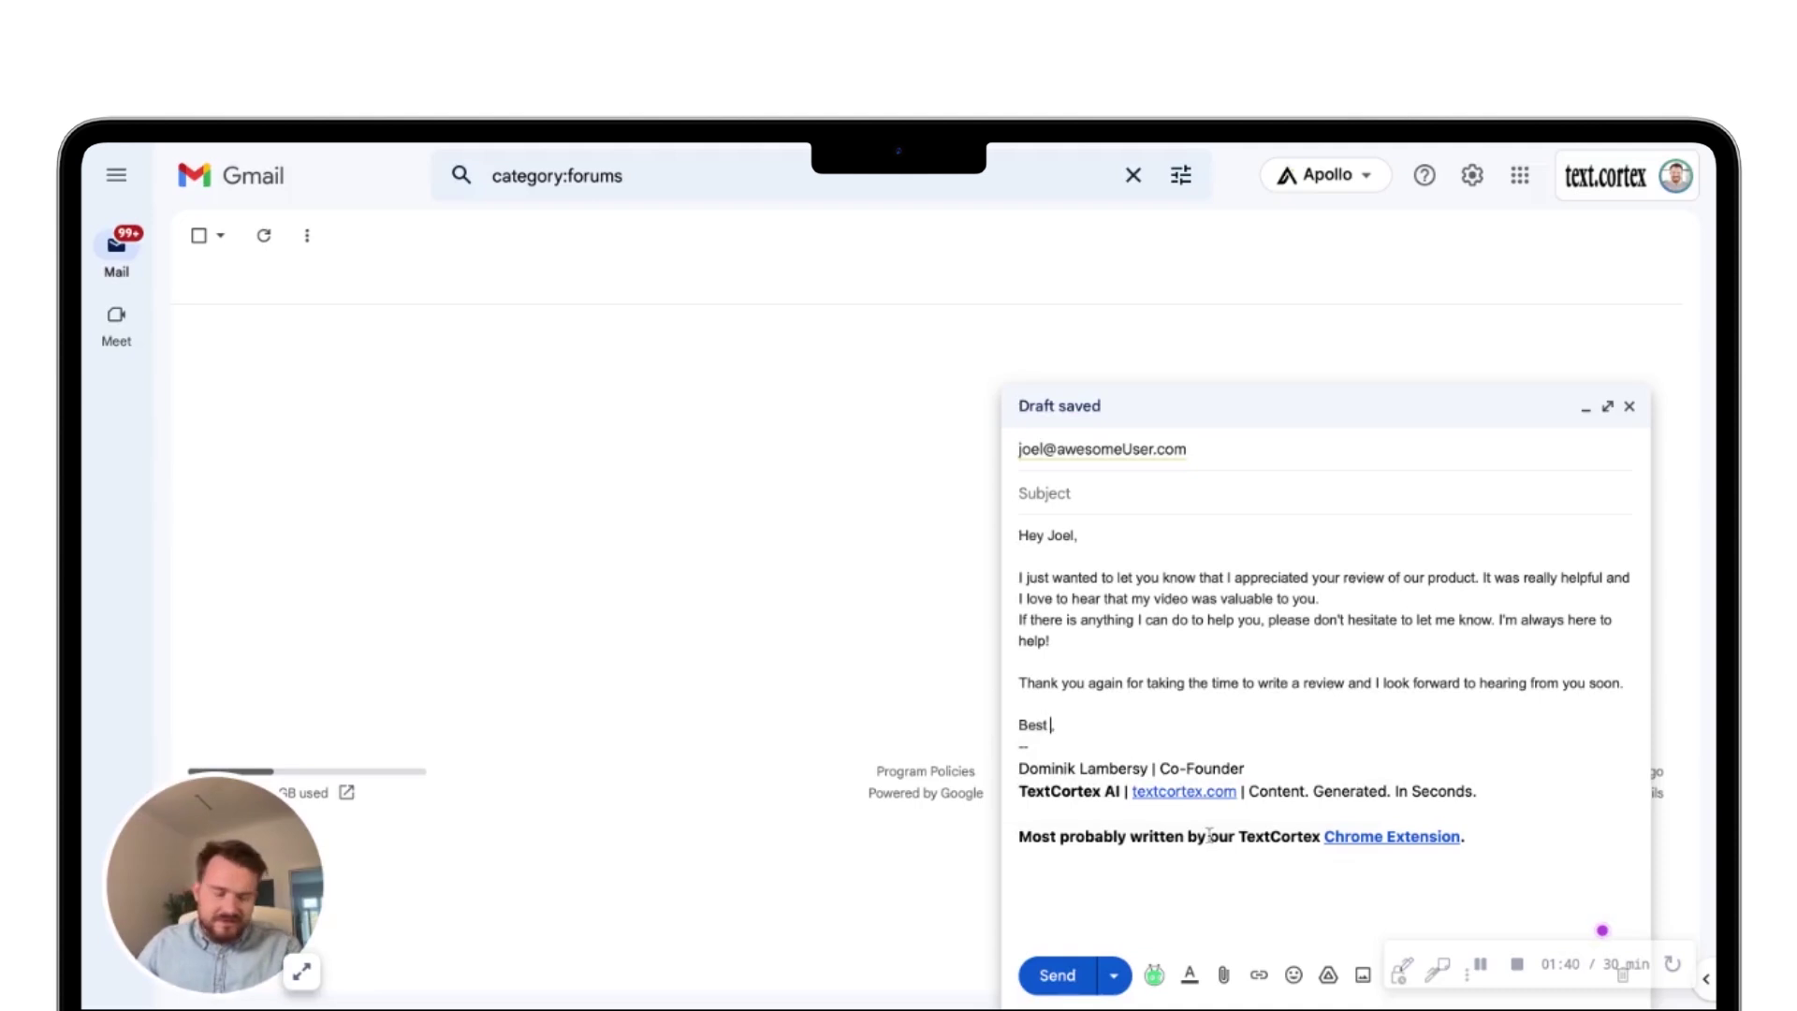
{"action": "type", "text": "from Berlin,"}
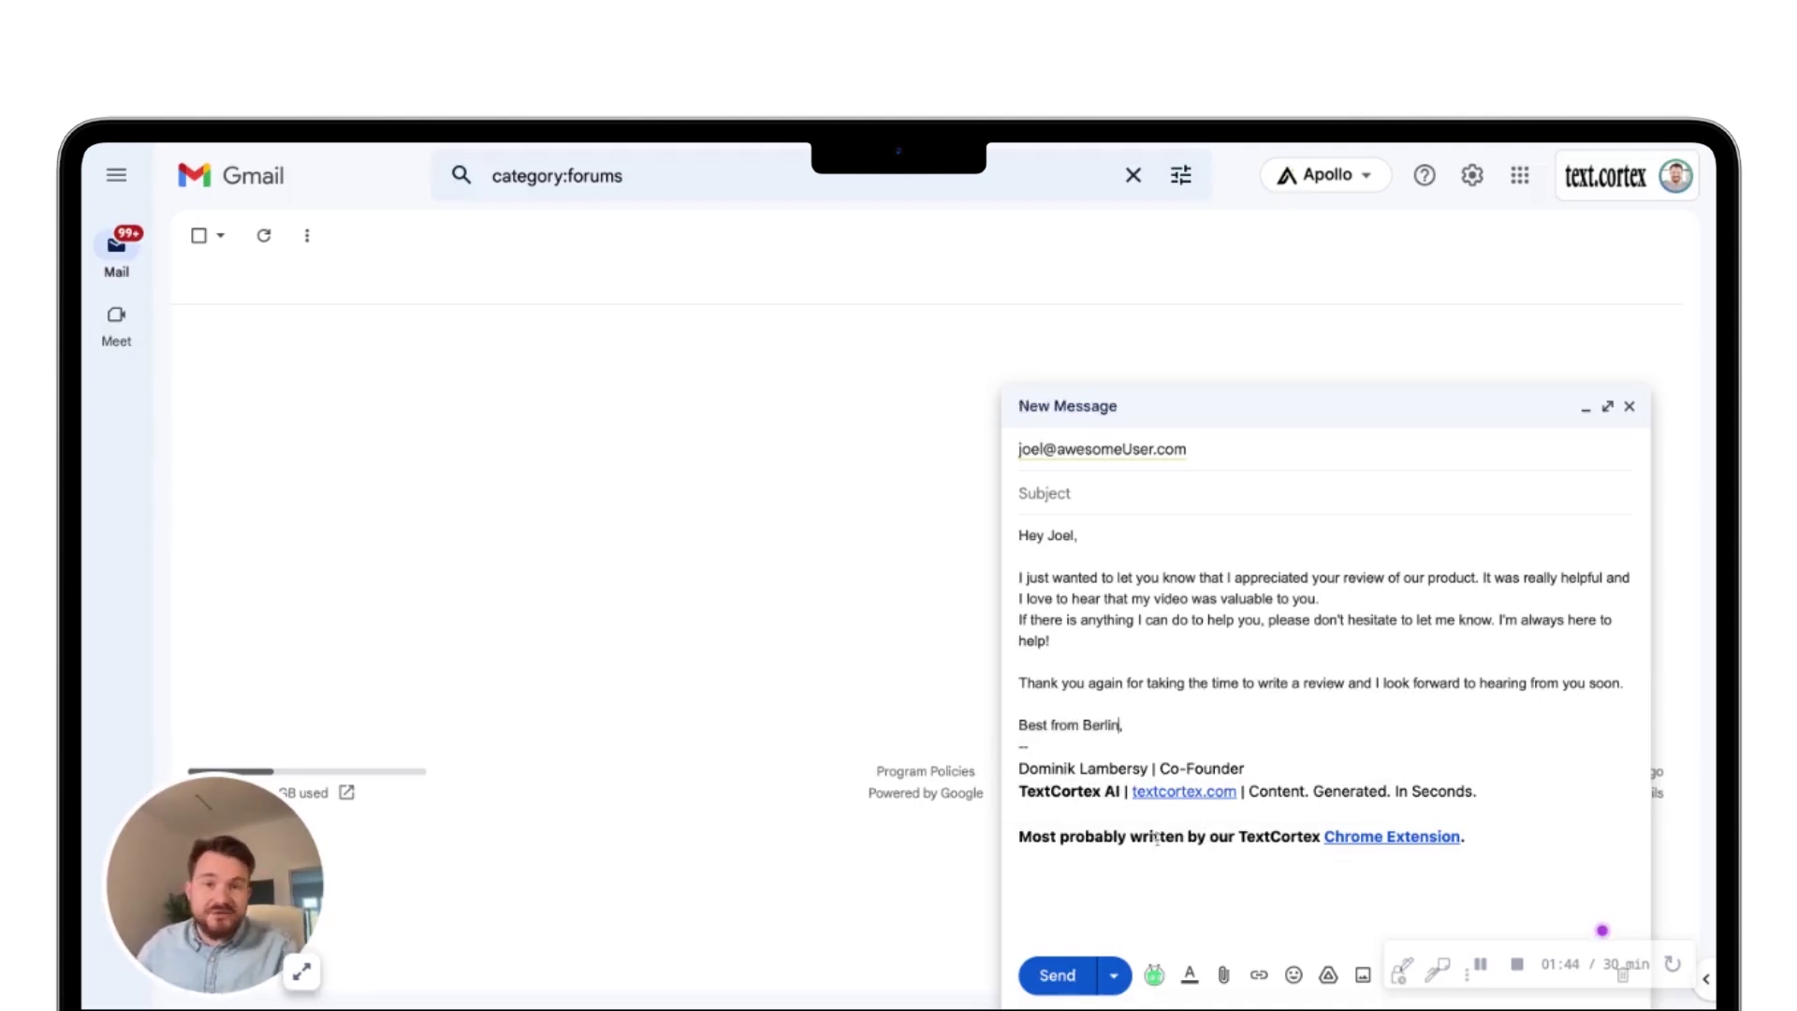
Undo back to the three shorthand lines and regenerate an email from them
{"action": "key", "text": "super+z"}
{"action": "key", "text": "super+z"}
{"action": "key", "text": "super+z"}
{"action": "key", "text": "super+z"}
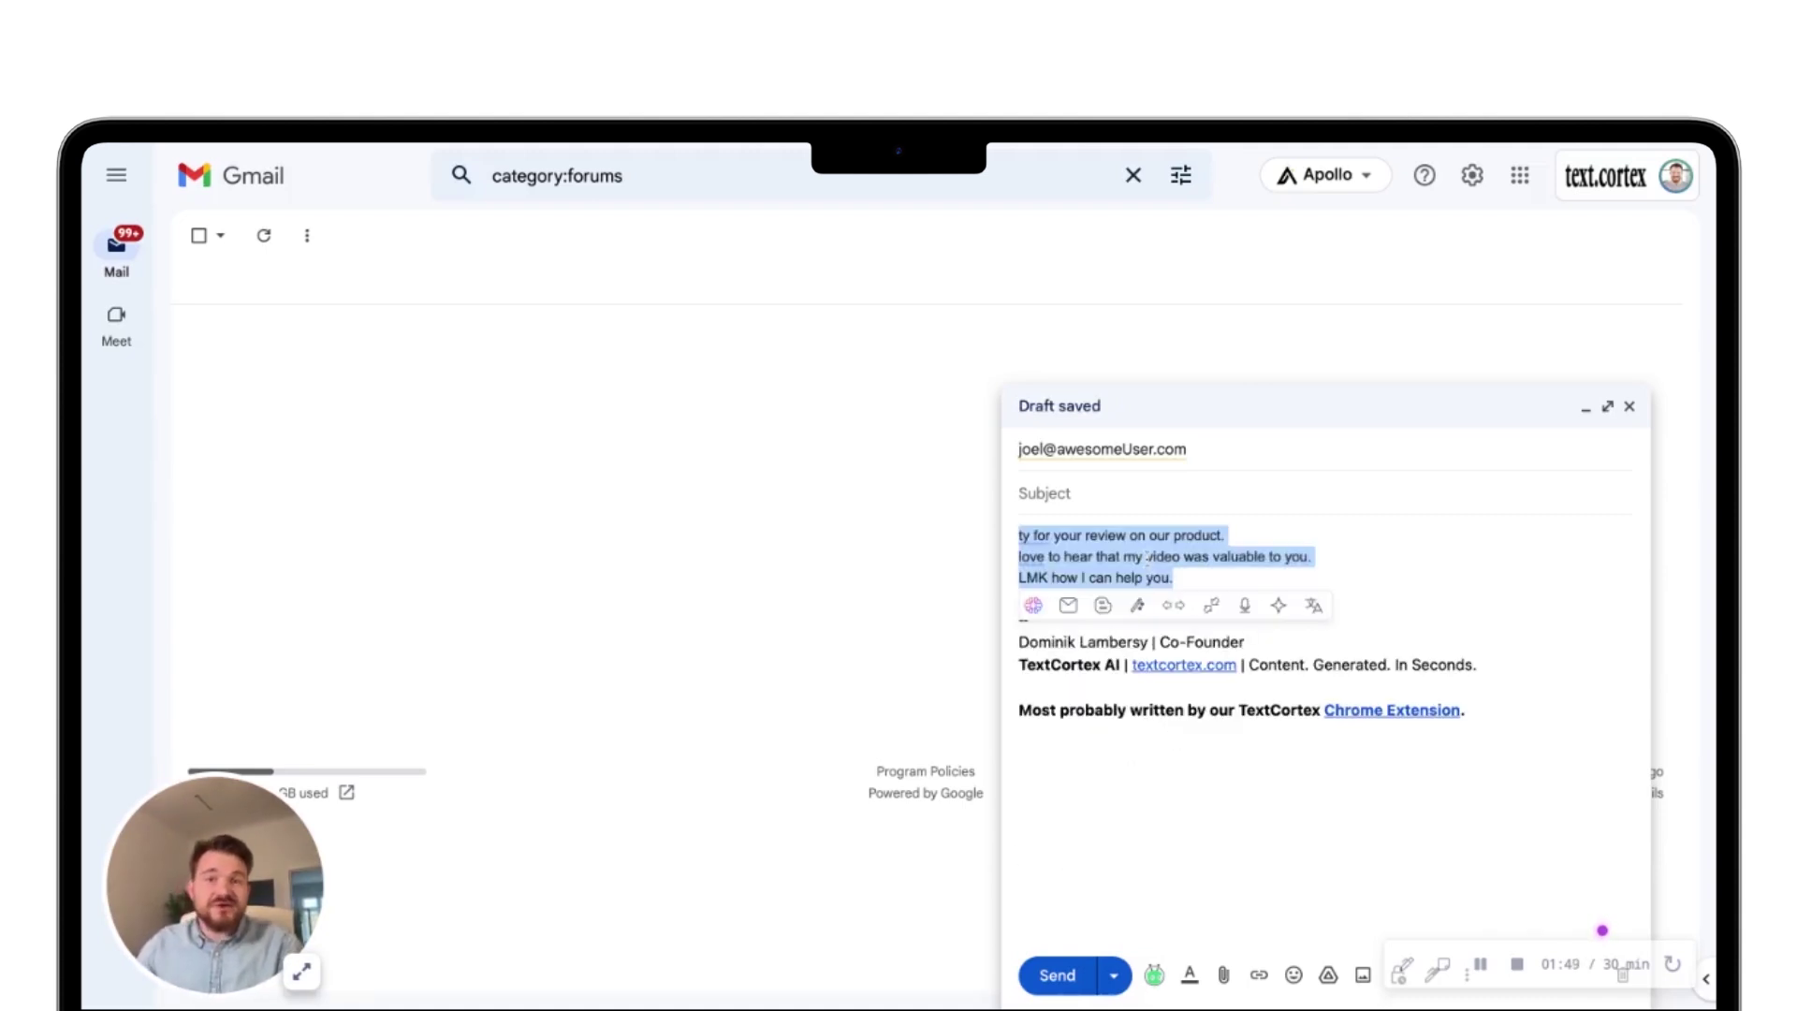
{"action": "left_click", "coordinate": [1190, 575]}
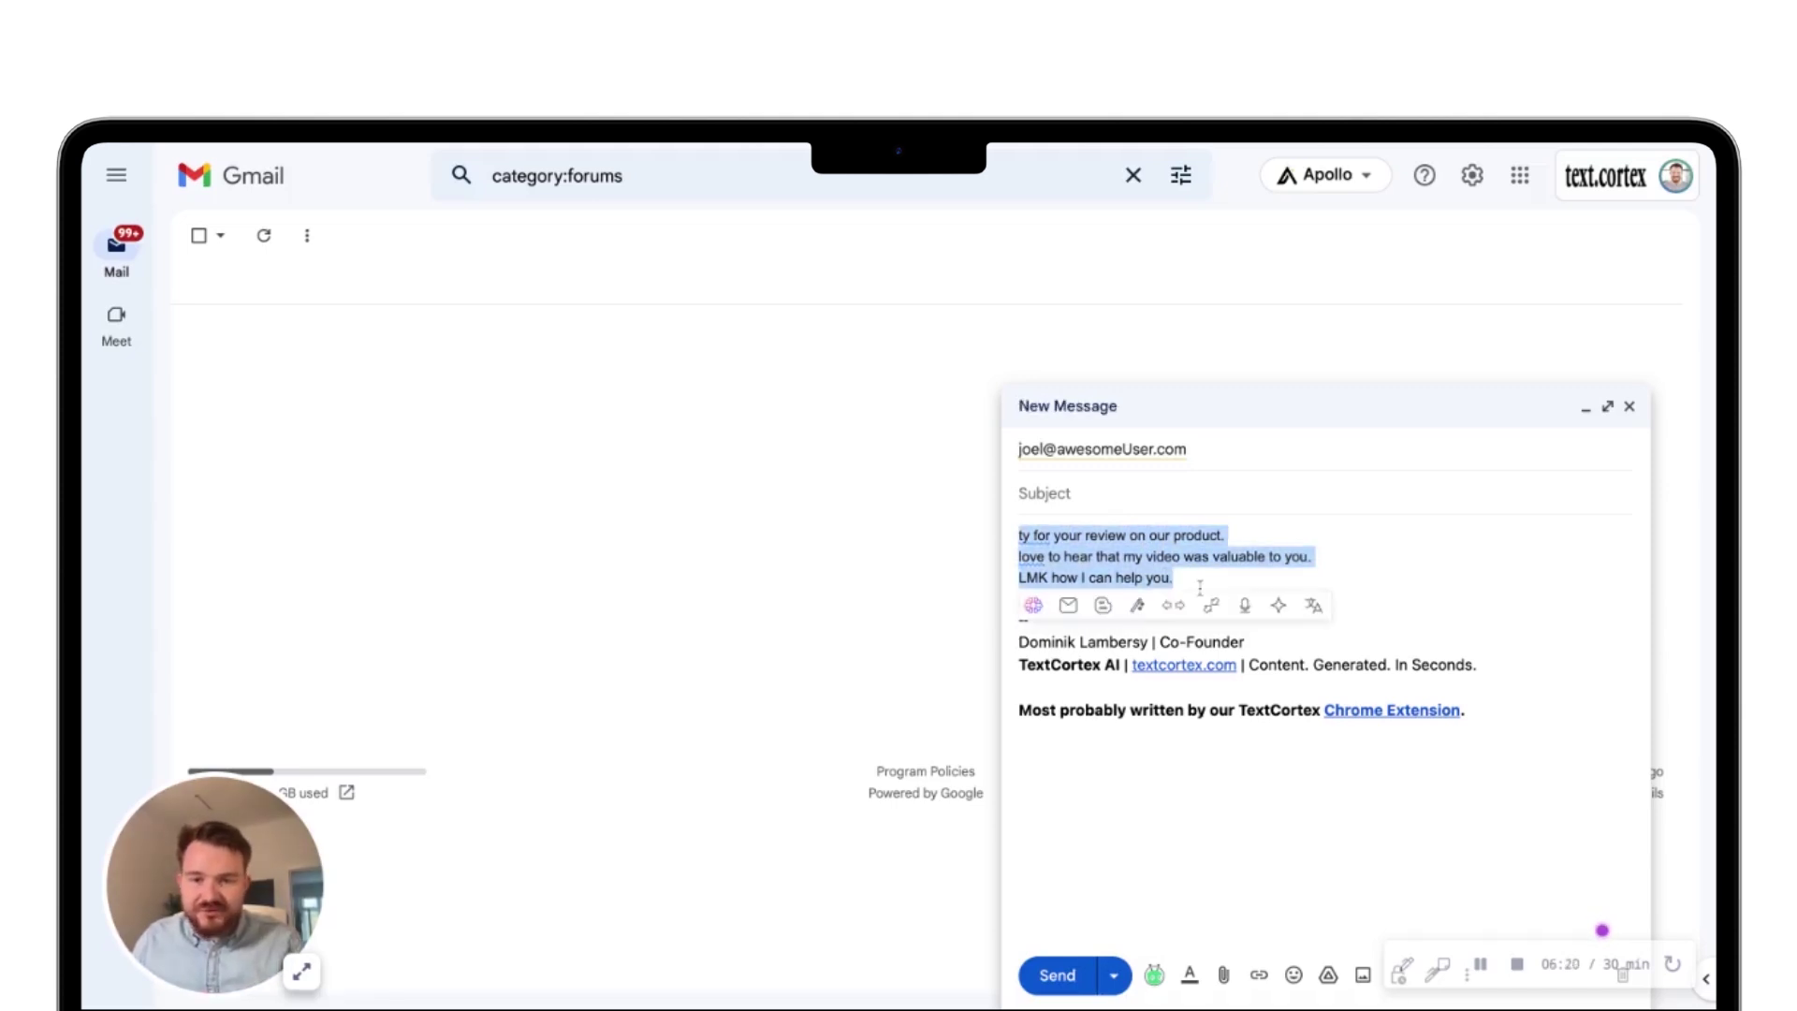
{"action": "left_click", "coordinate": [1068, 604]}
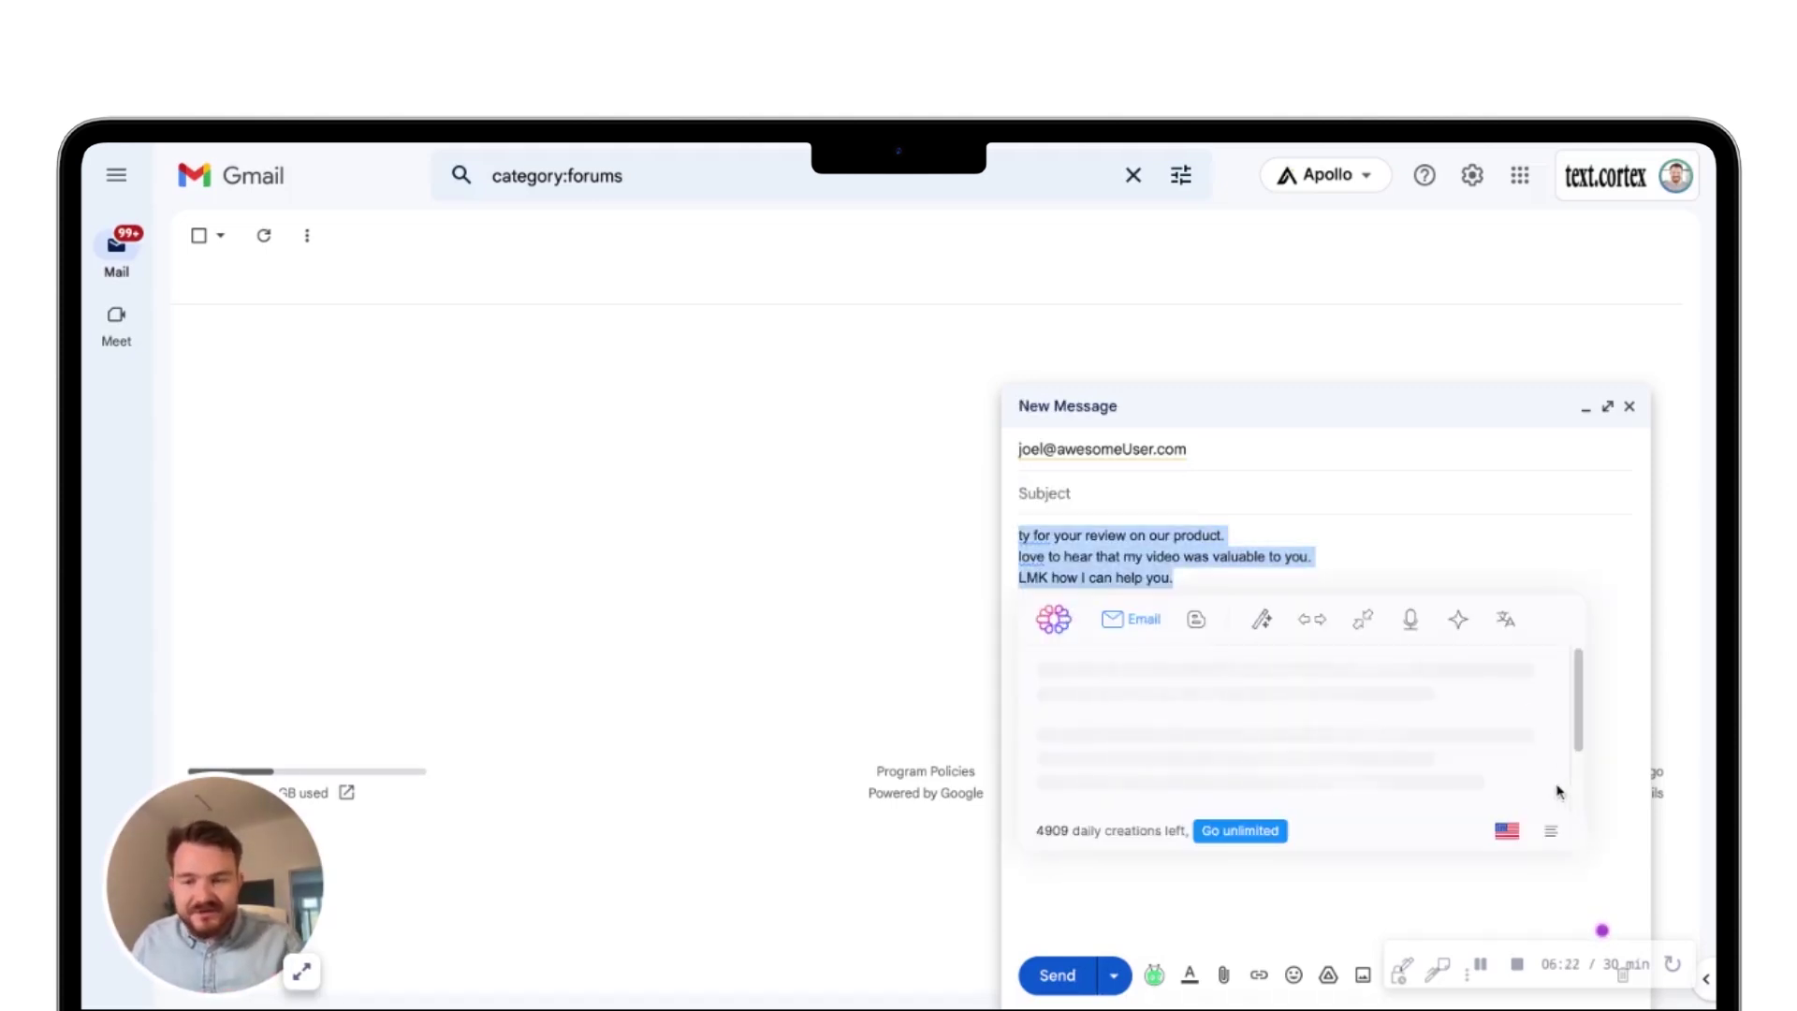
Regenerate the email at L length with Portuguese as the output language
{"action": "mouse_move", "coordinate": [1549, 829]}
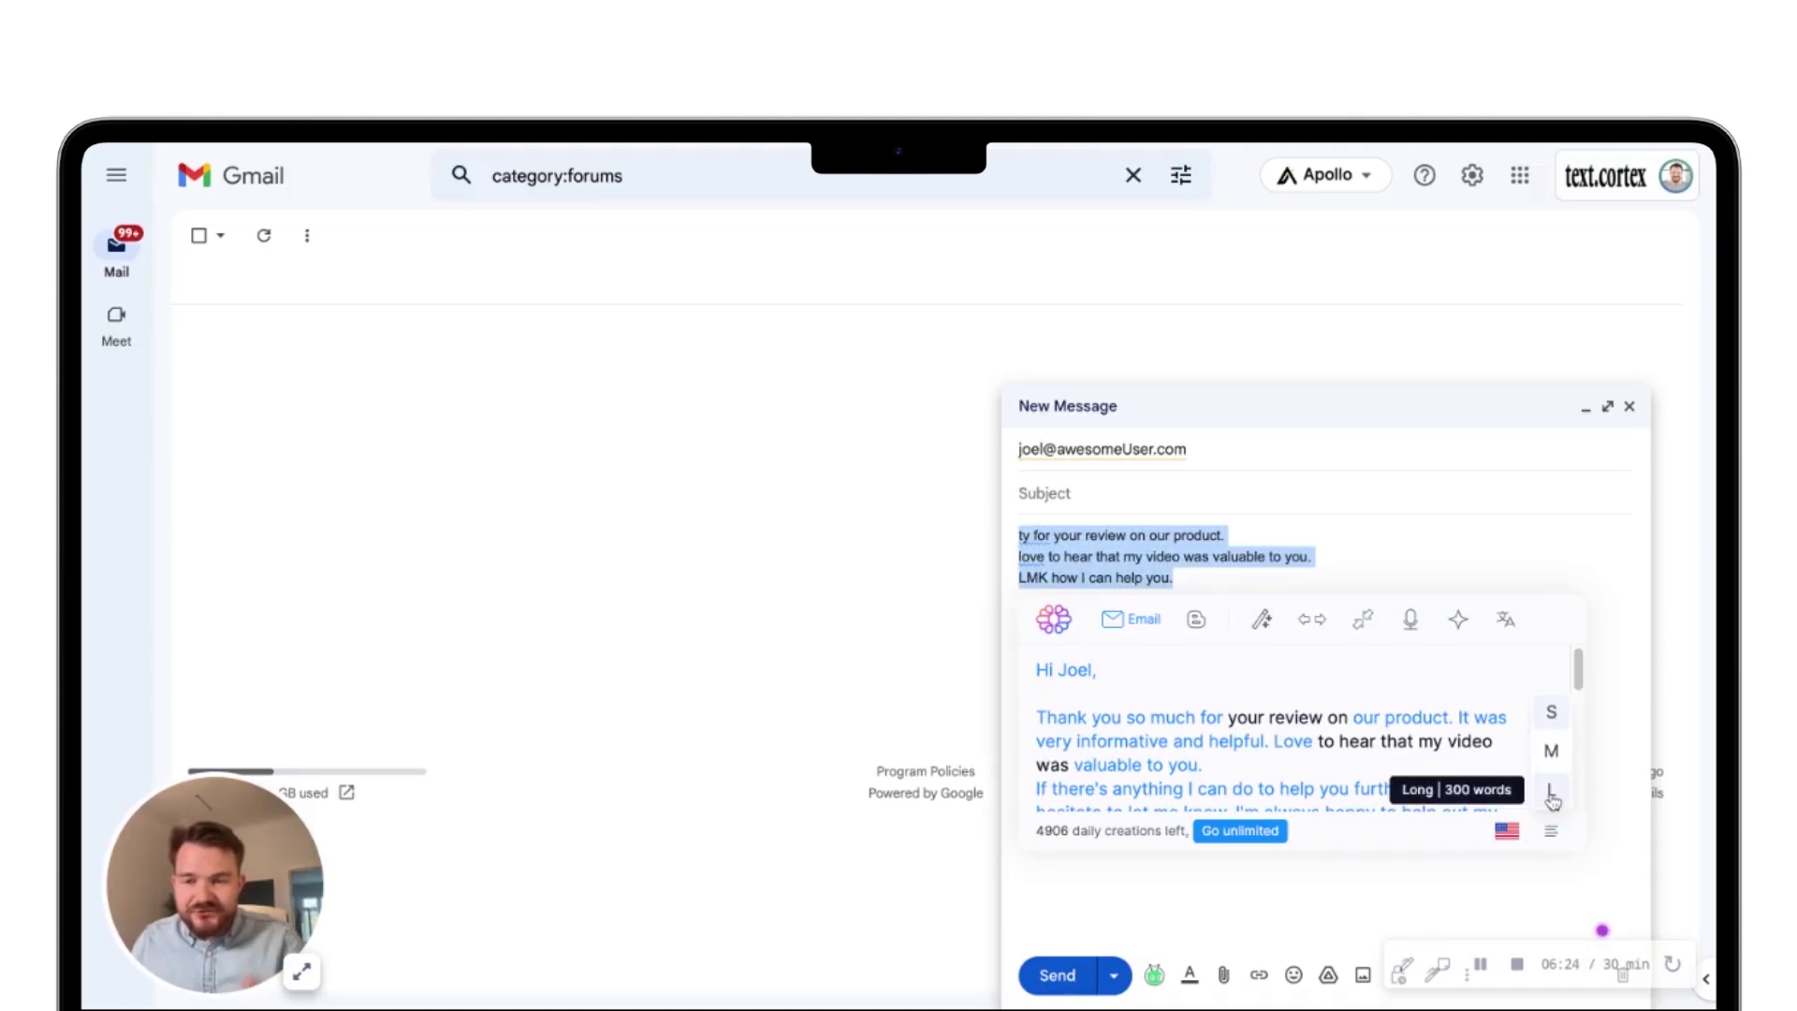
{"action": "left_click", "coordinate": [1551, 793]}
{"action": "mouse_move", "coordinate": [1505, 830]}
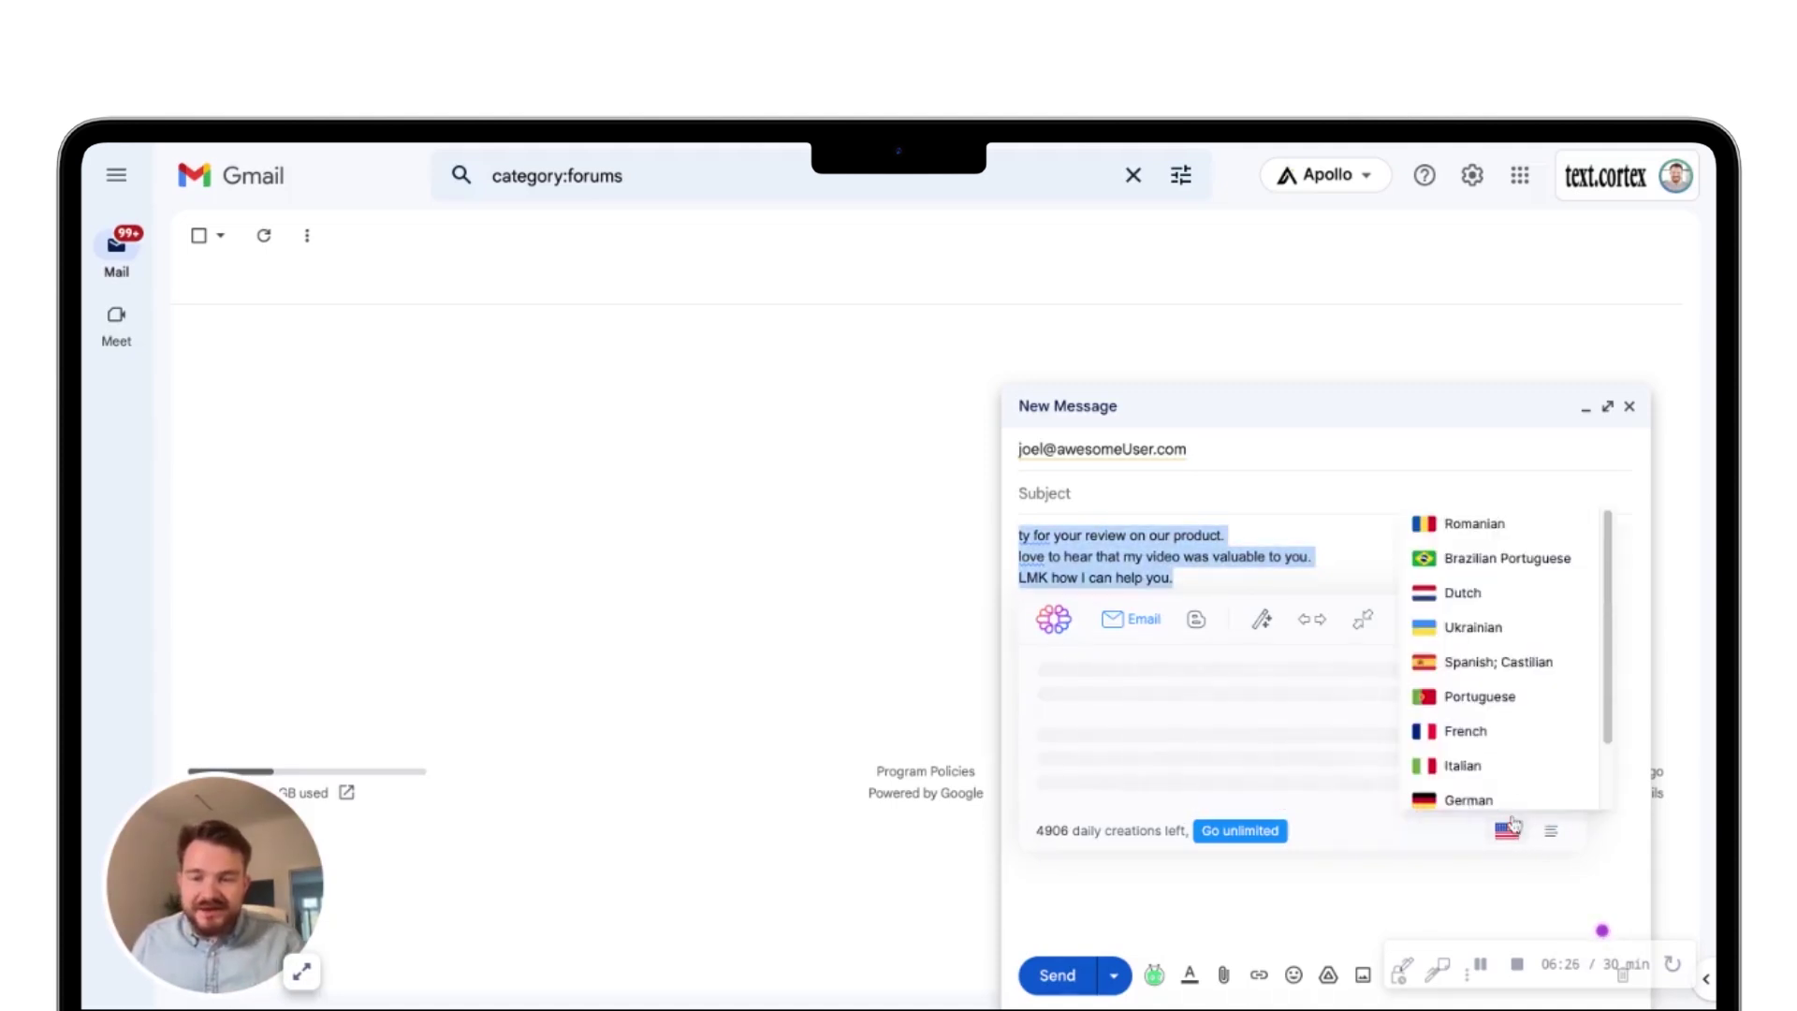
{"action": "left_click", "coordinate": [1507, 696]}
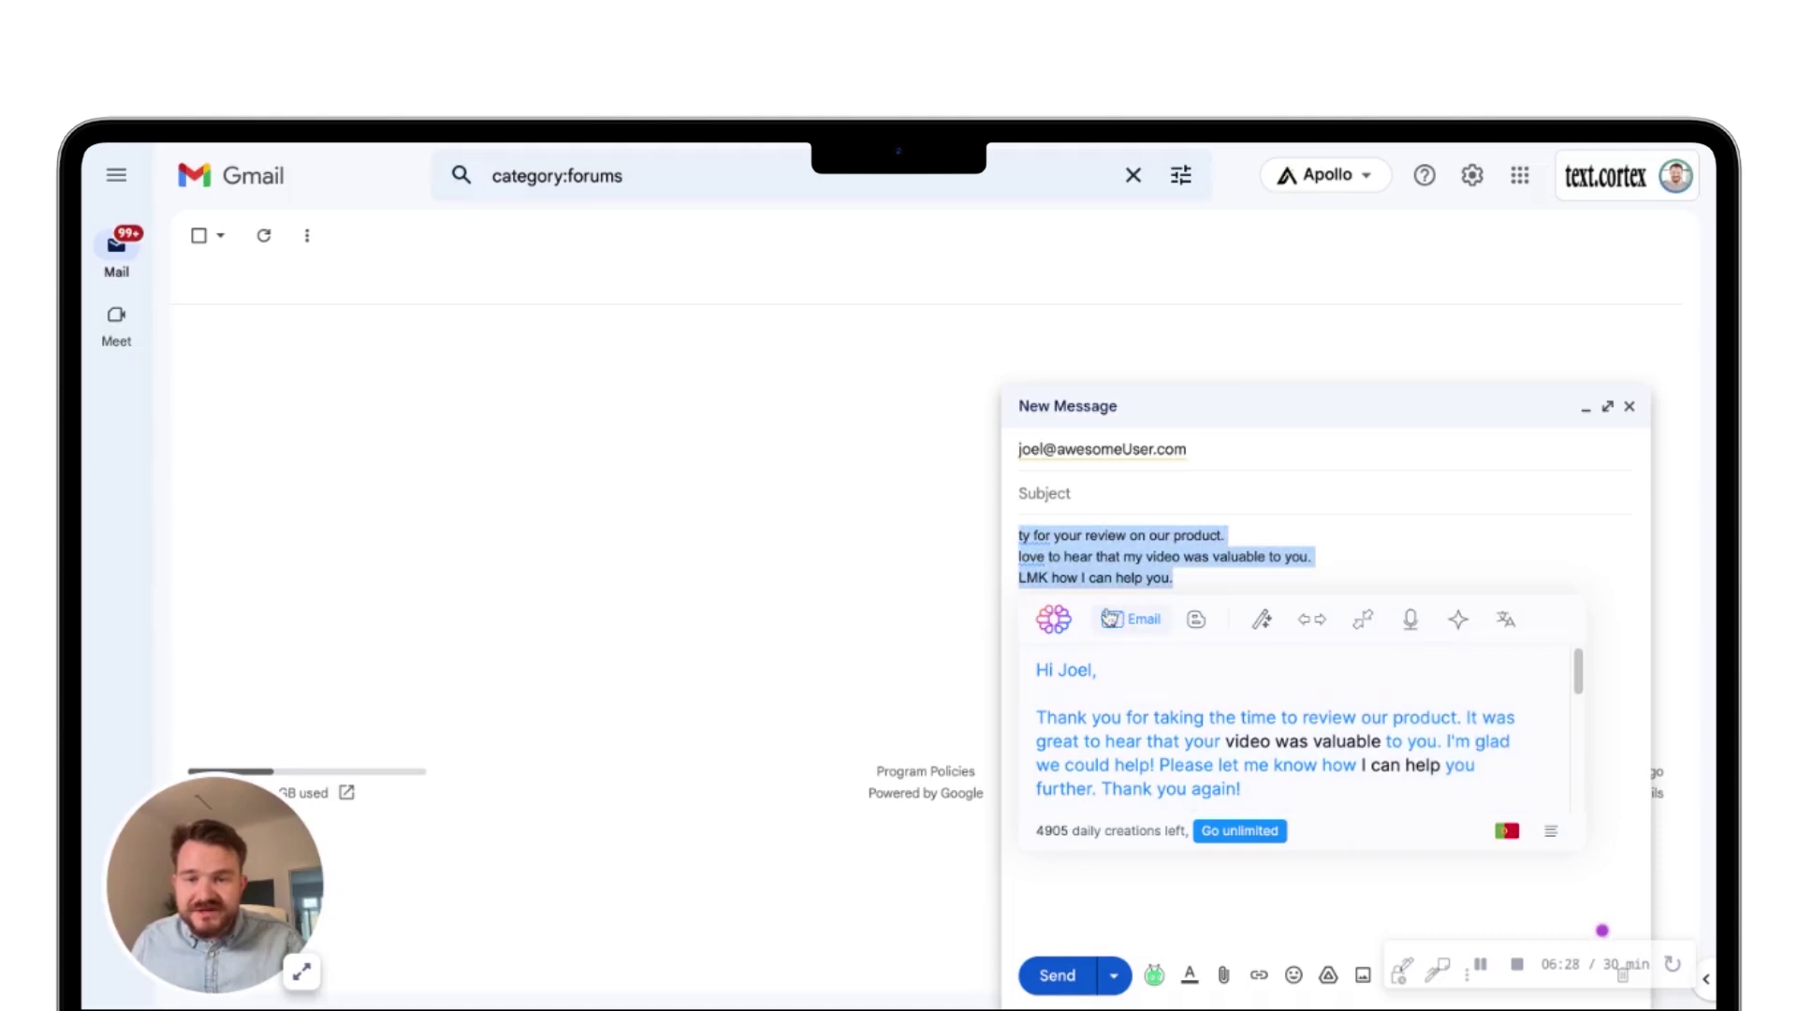
{"action": "left_click", "coordinate": [1112, 627]}
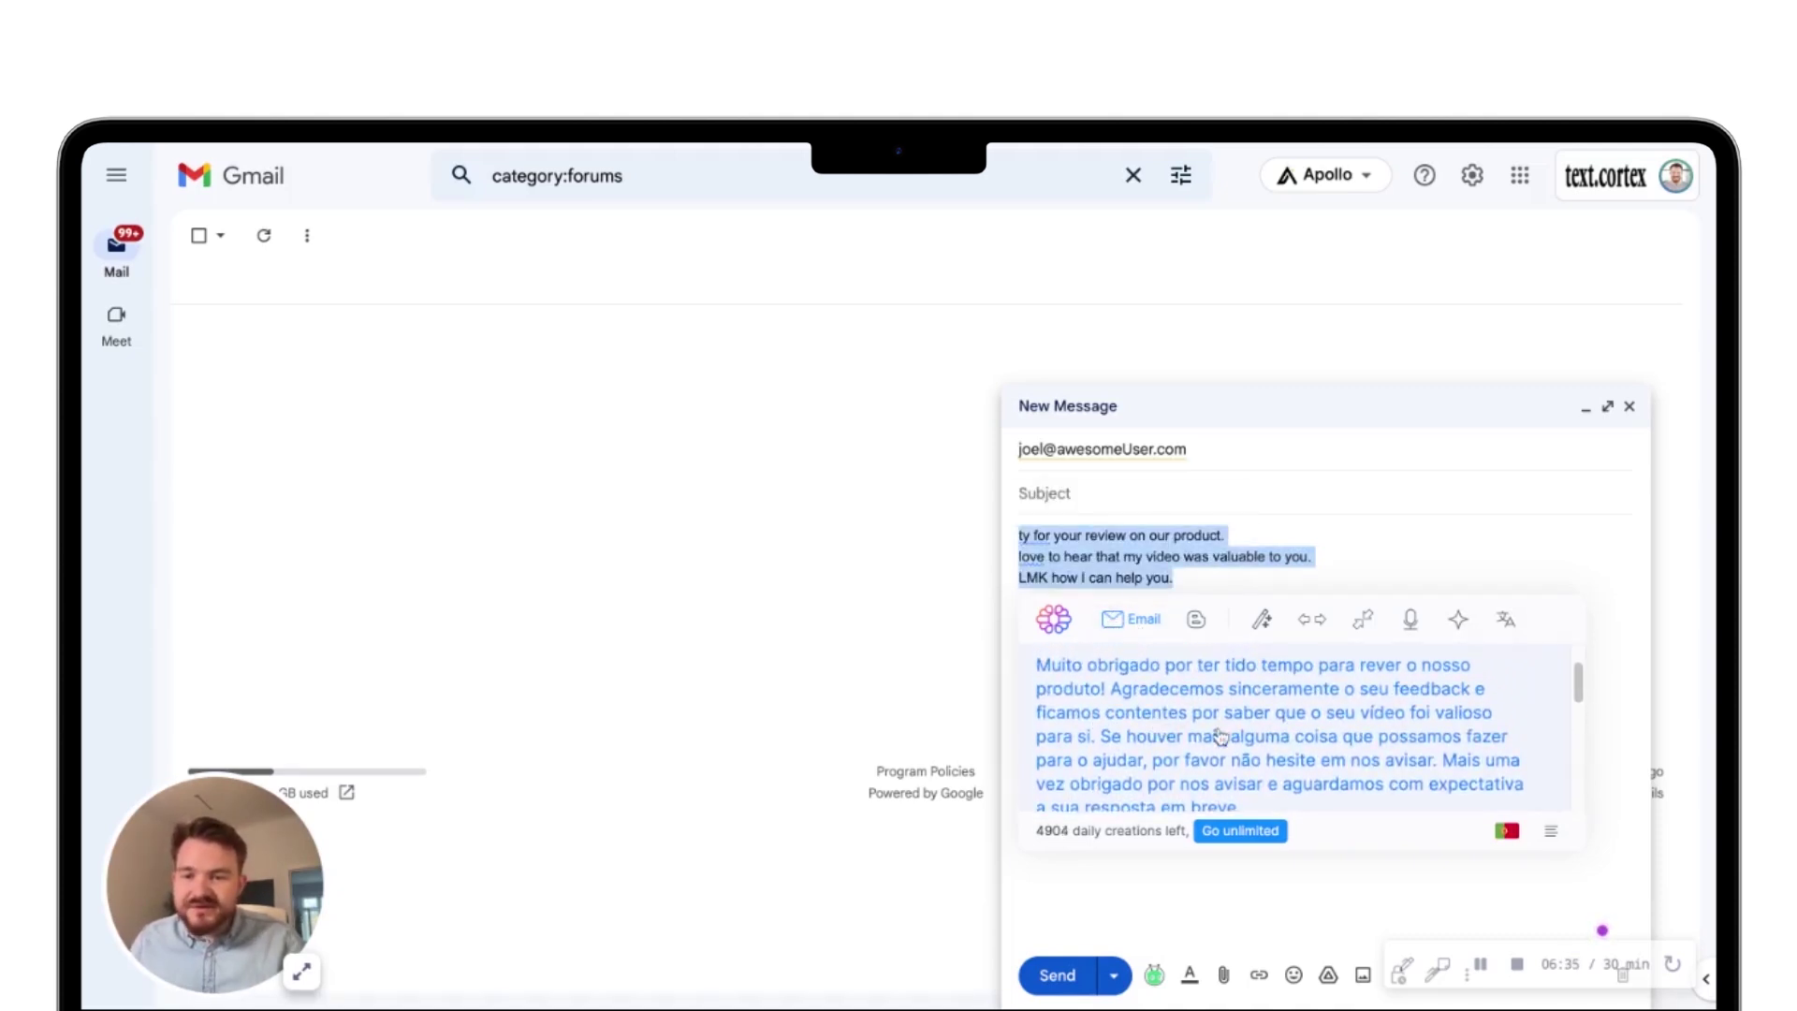
Insert the Portuguese email and split it into two paragraphs before 'Se houver'
{"action": "left_click", "coordinate": [1385, 742]}
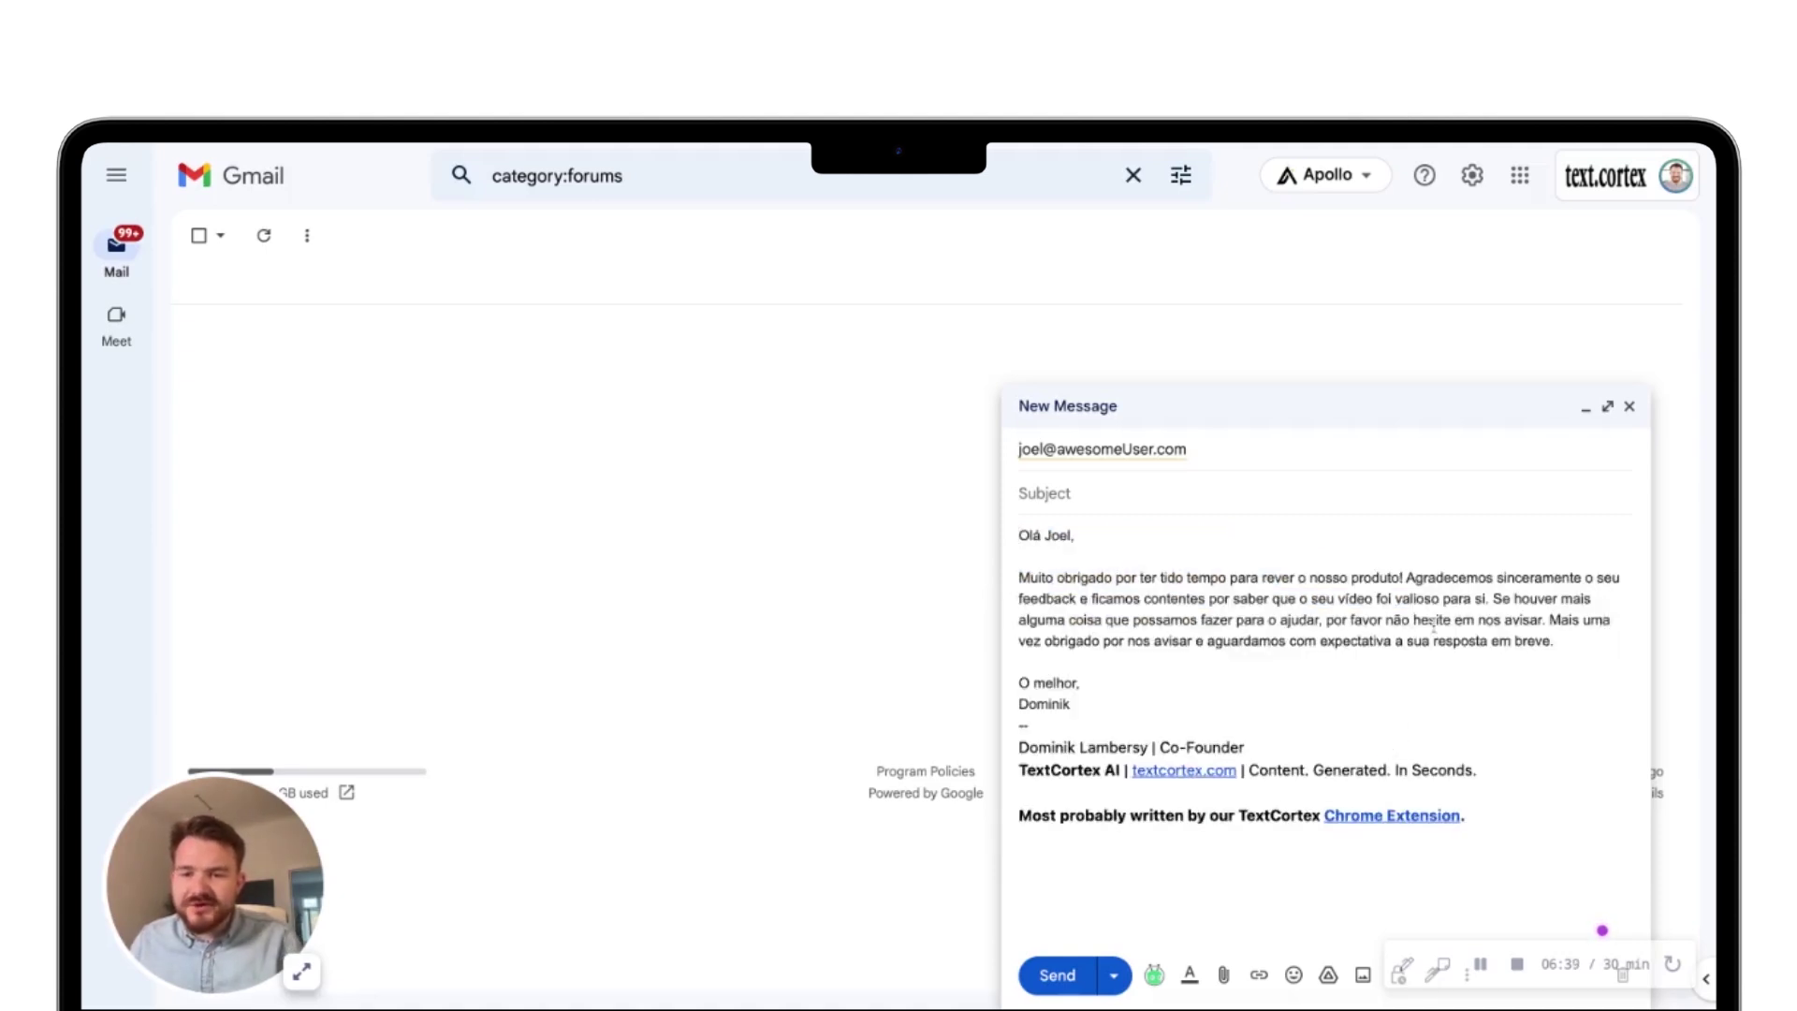
{"action": "key", "text": "Return"}
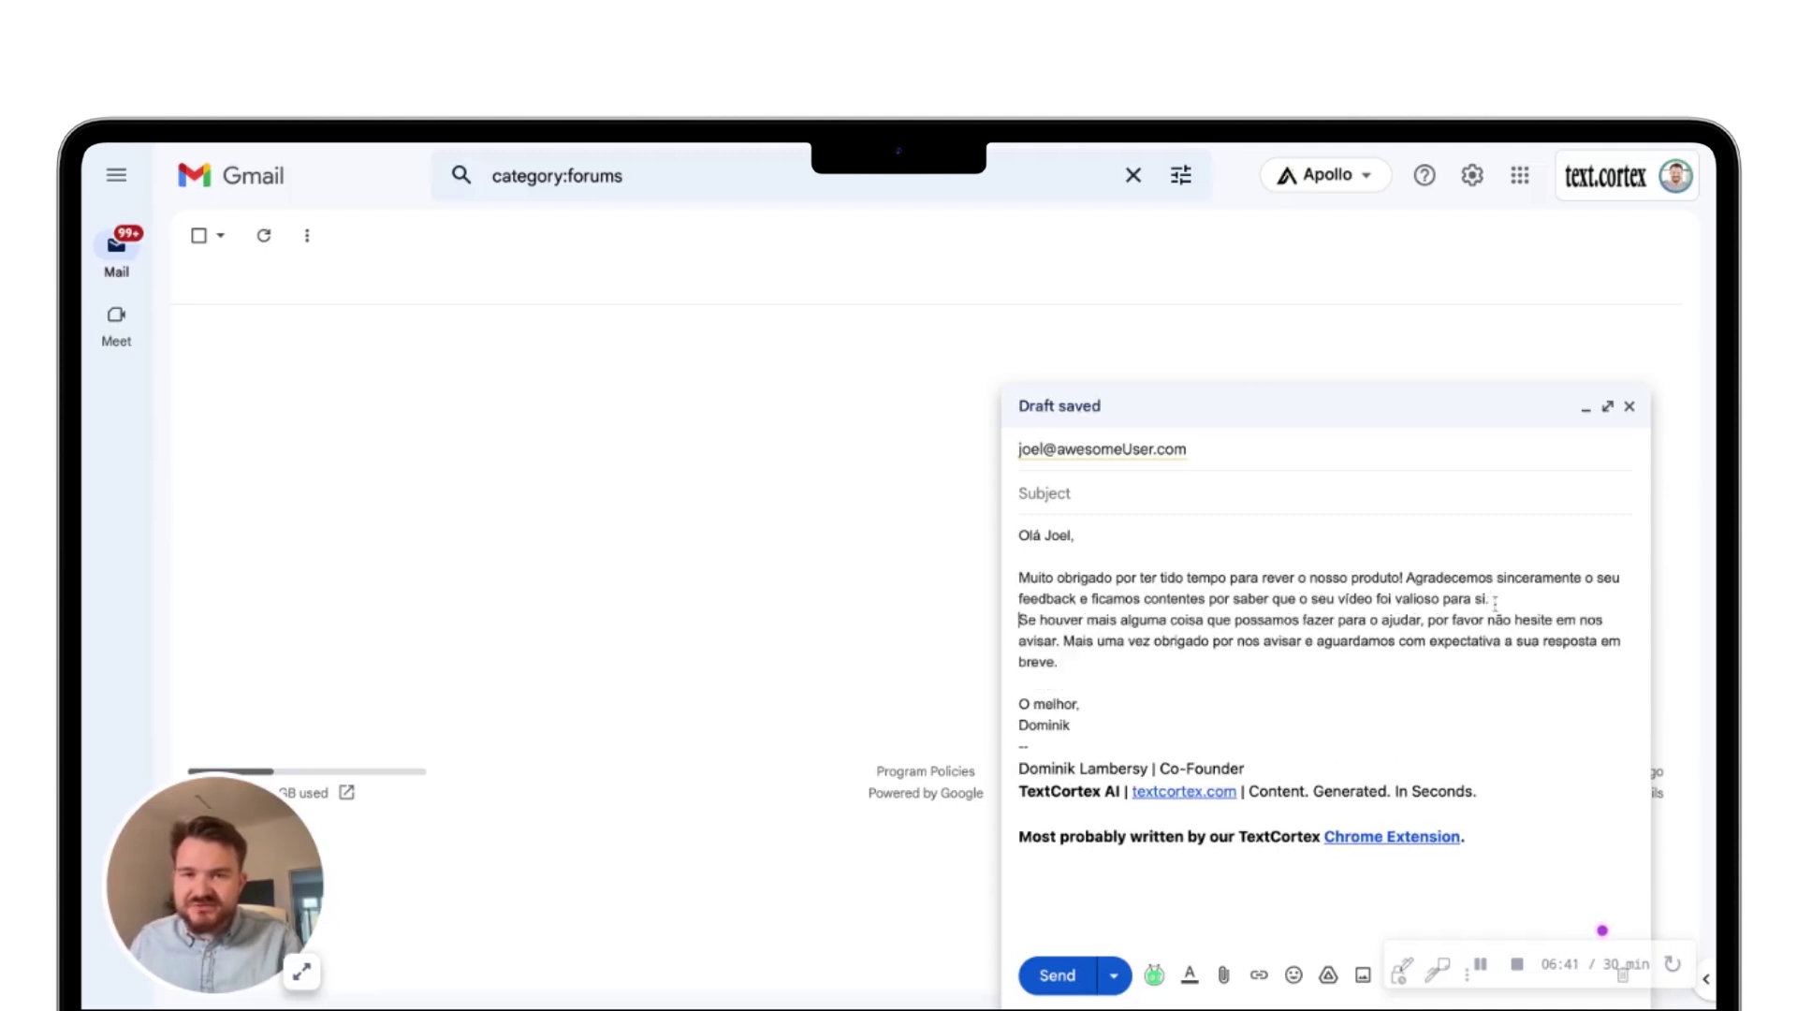
{"action": "key", "text": "Return"}
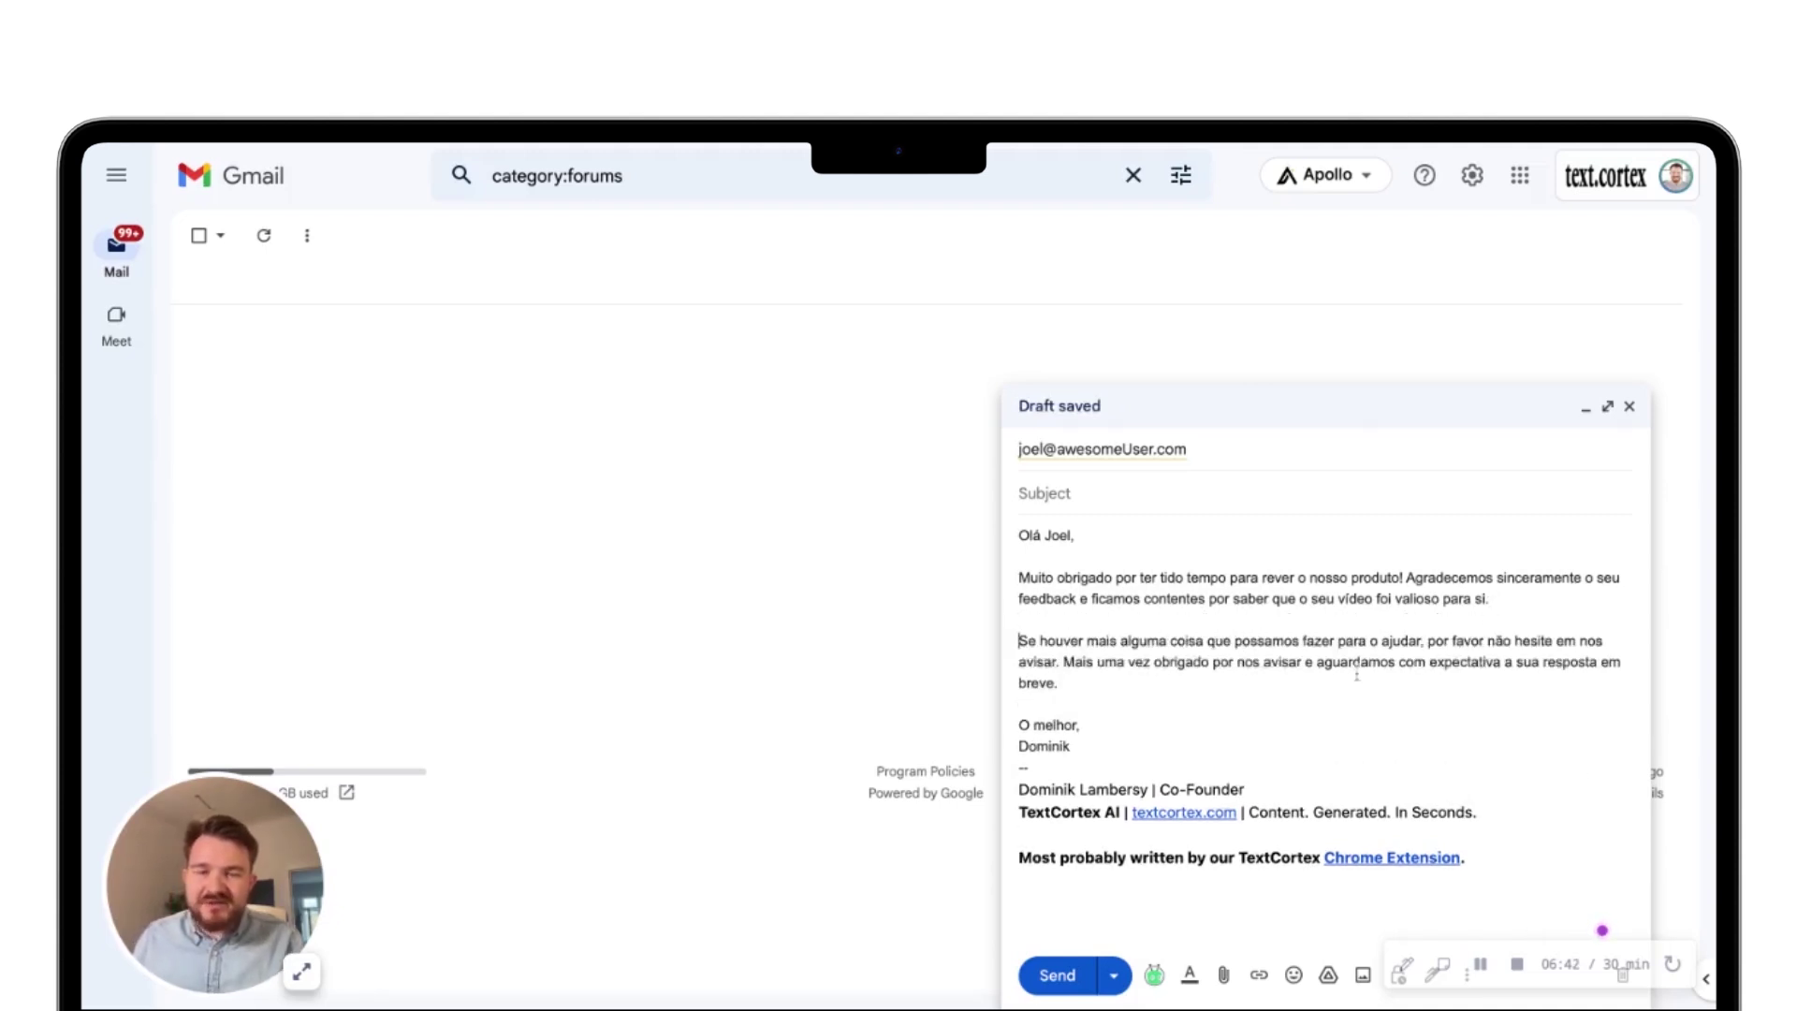
{"action": "triple_click", "coordinate": [1102, 686]}
{"action": "key", "text": "shift+Up"}
{"action": "key", "text": "shift+Up"}
{"action": "key", "text": "shift+Up"}
{"action": "key", "text": "shift+Up"}
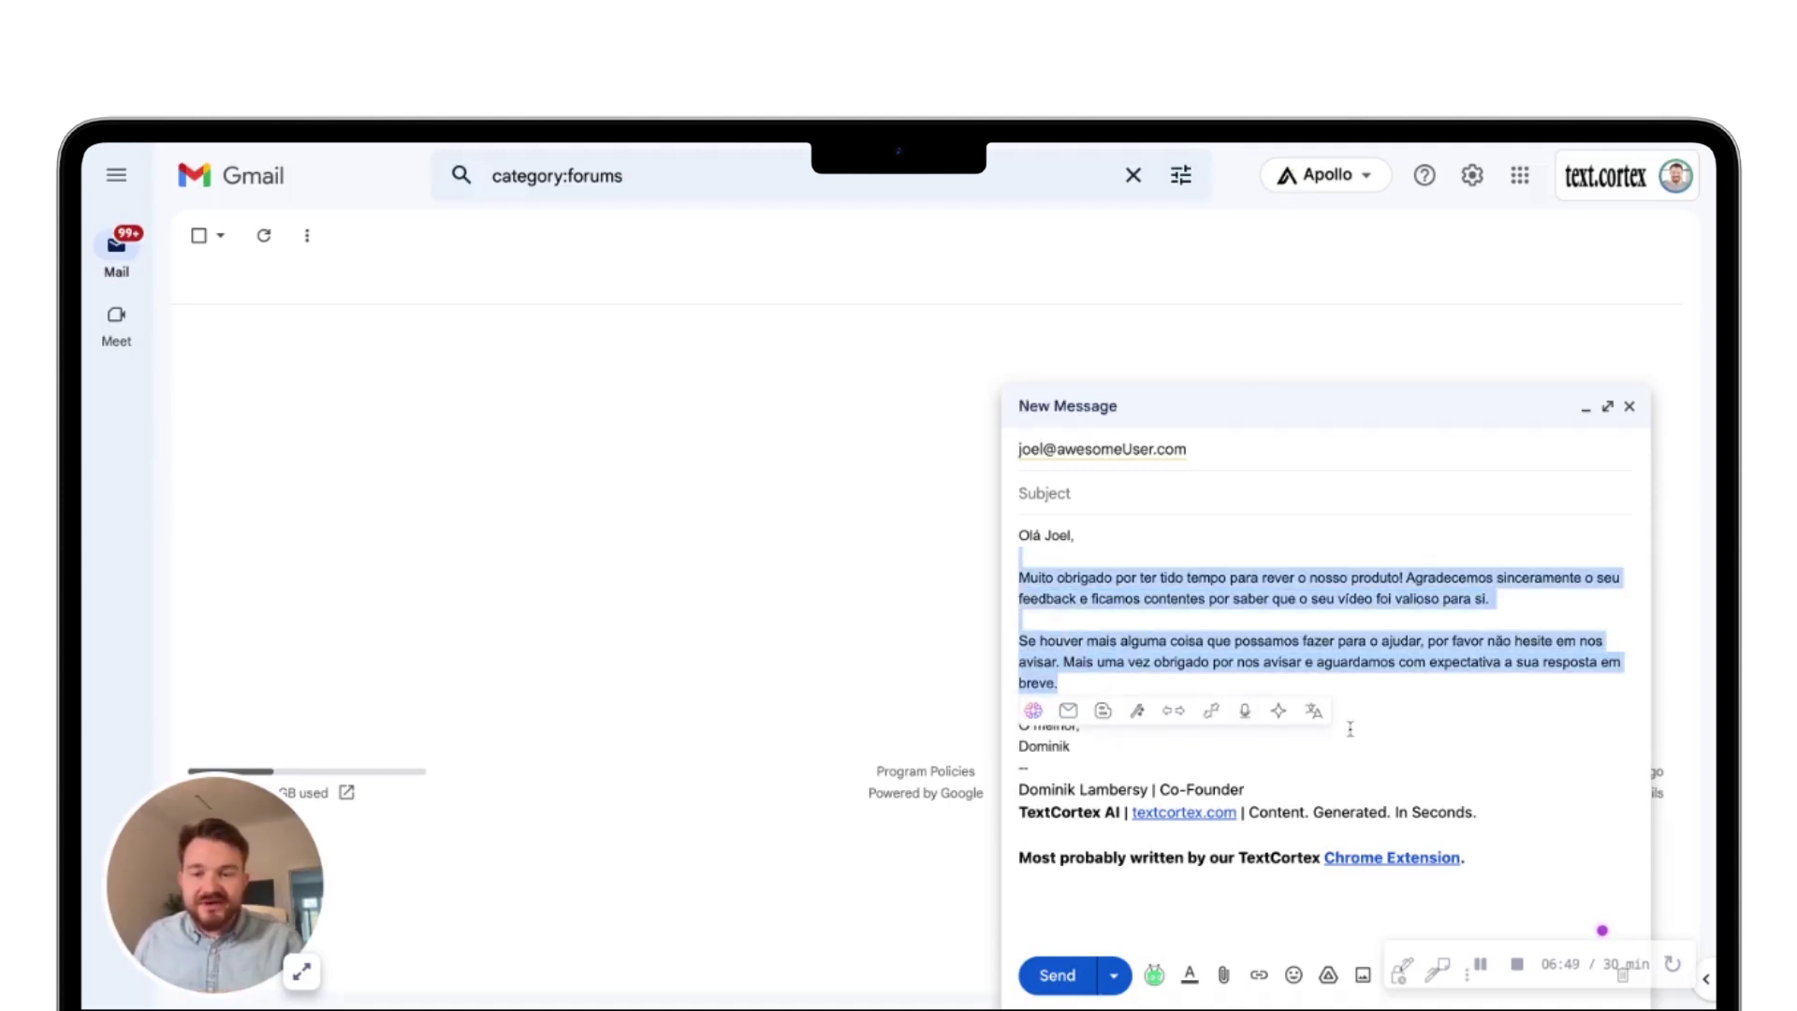
{"action": "left_click", "coordinate": [1319, 720]}
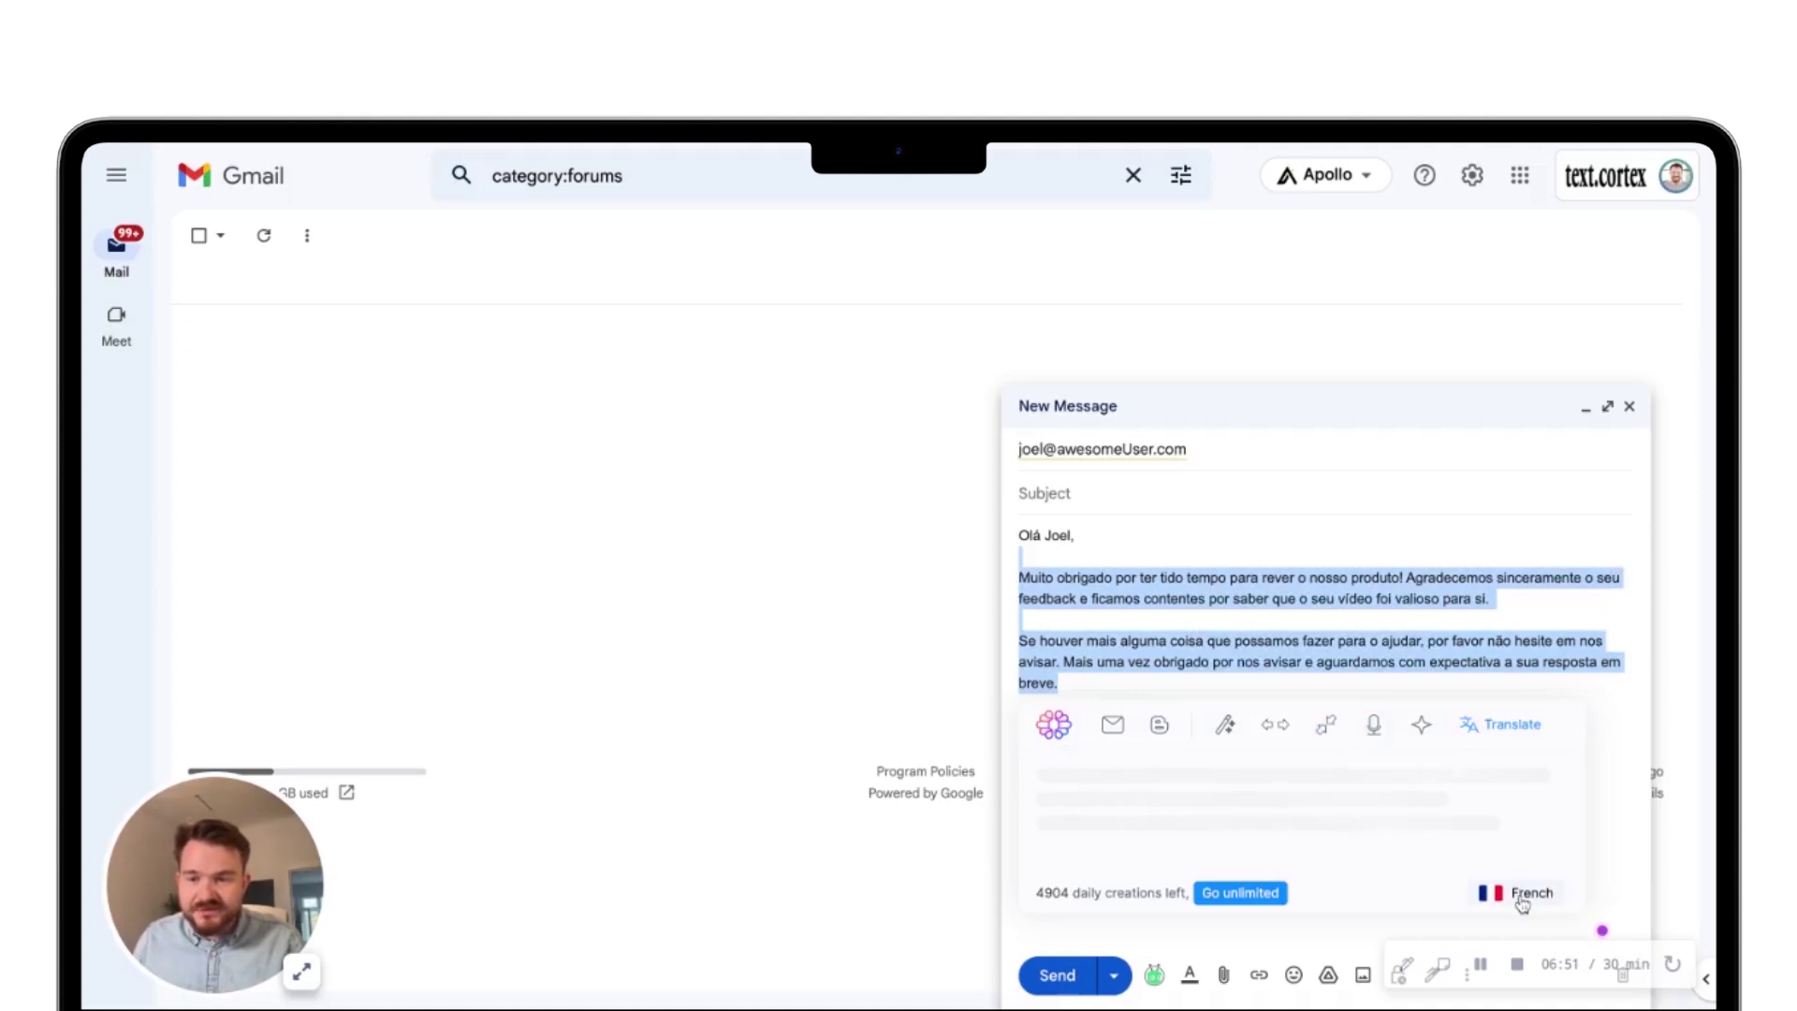
{"action": "left_click", "coordinate": [1526, 935]}
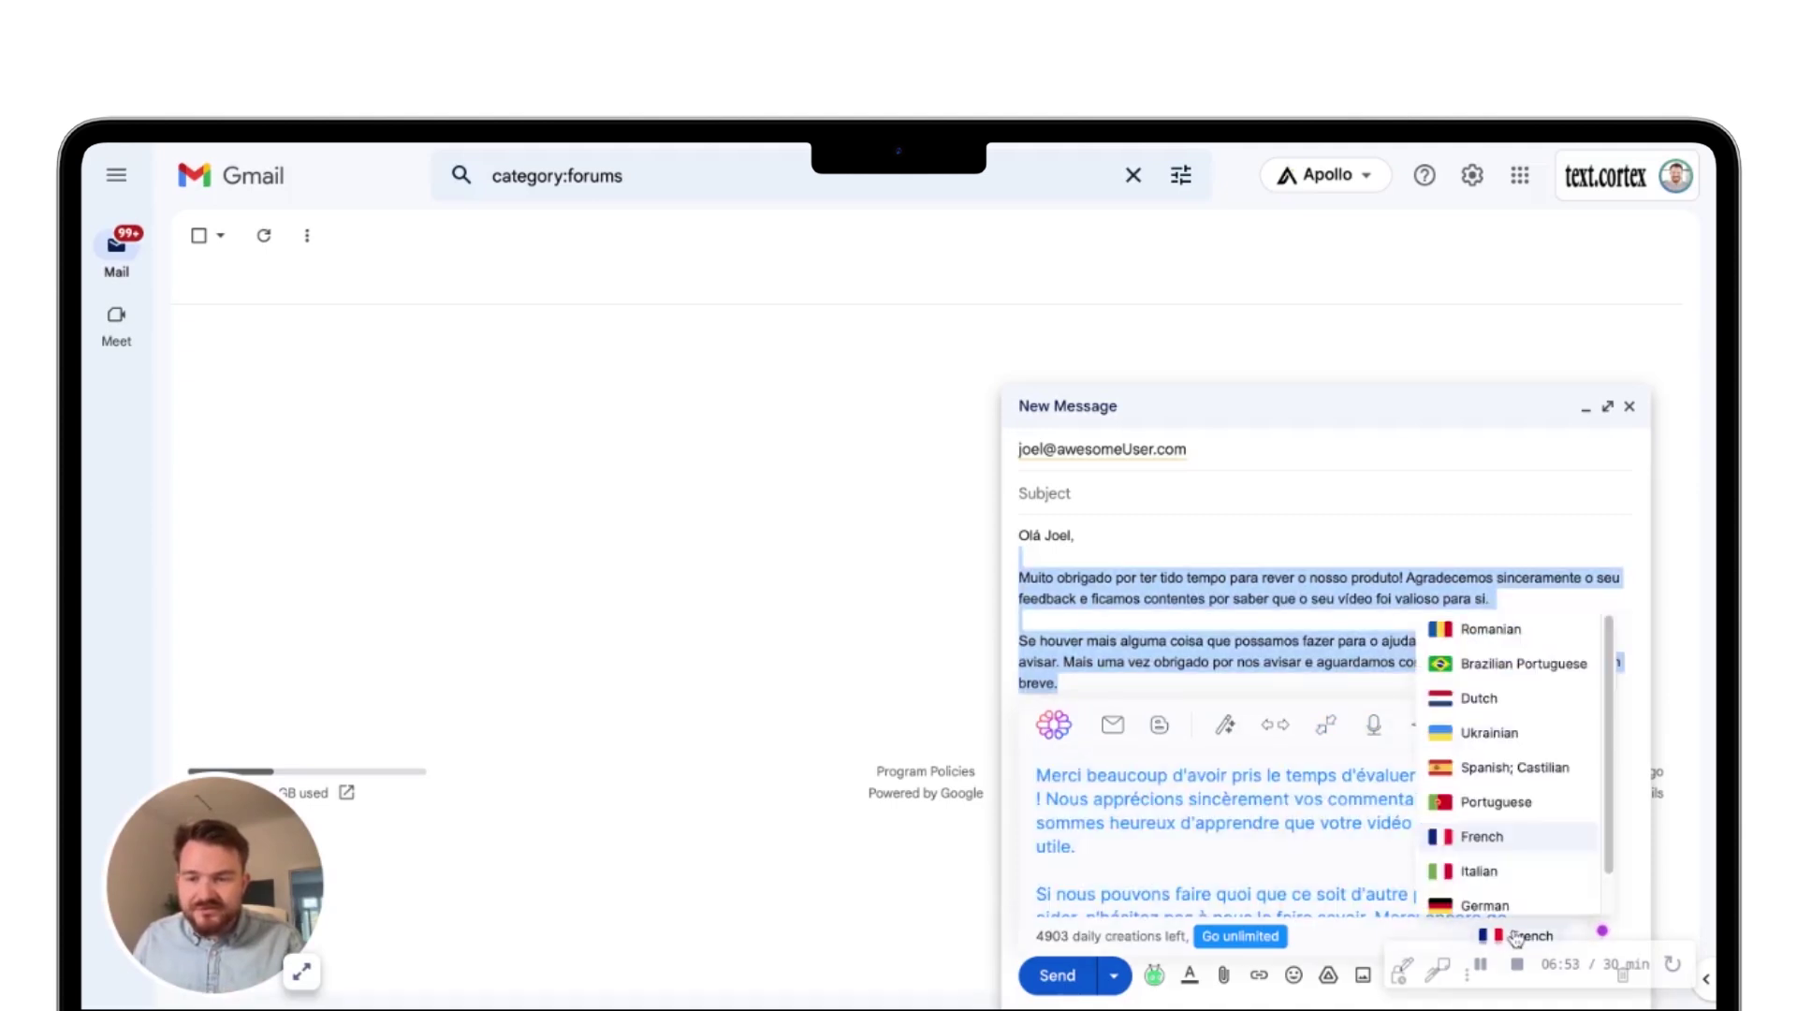
{"action": "scroll", "coordinate": [1507, 824], "scroll_direction": "down", "scroll_amount": 1}
{"action": "left_click", "coordinate": [1488, 896]}
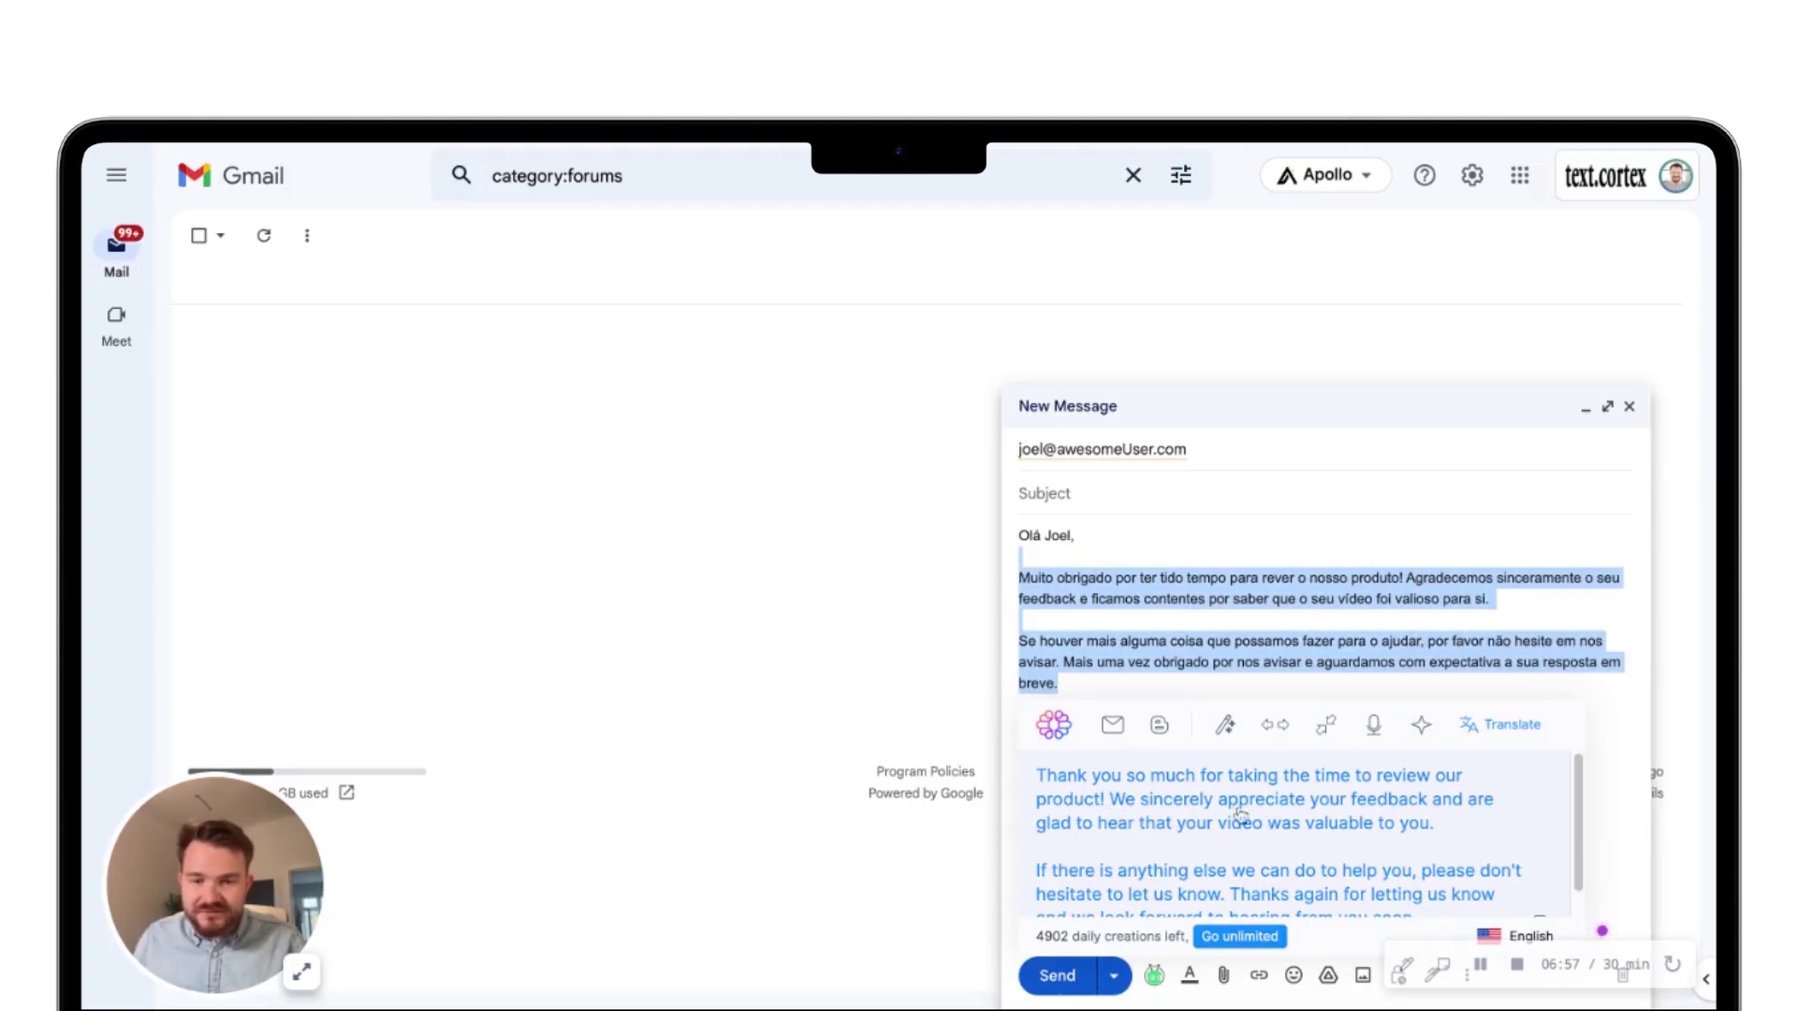
{"action": "scroll", "coordinate": [1415, 812], "scroll_direction": "down", "scroll_amount": 1}
{"action": "scroll", "coordinate": [1418, 815], "scroll_direction": "down", "scroll_amount": 1}
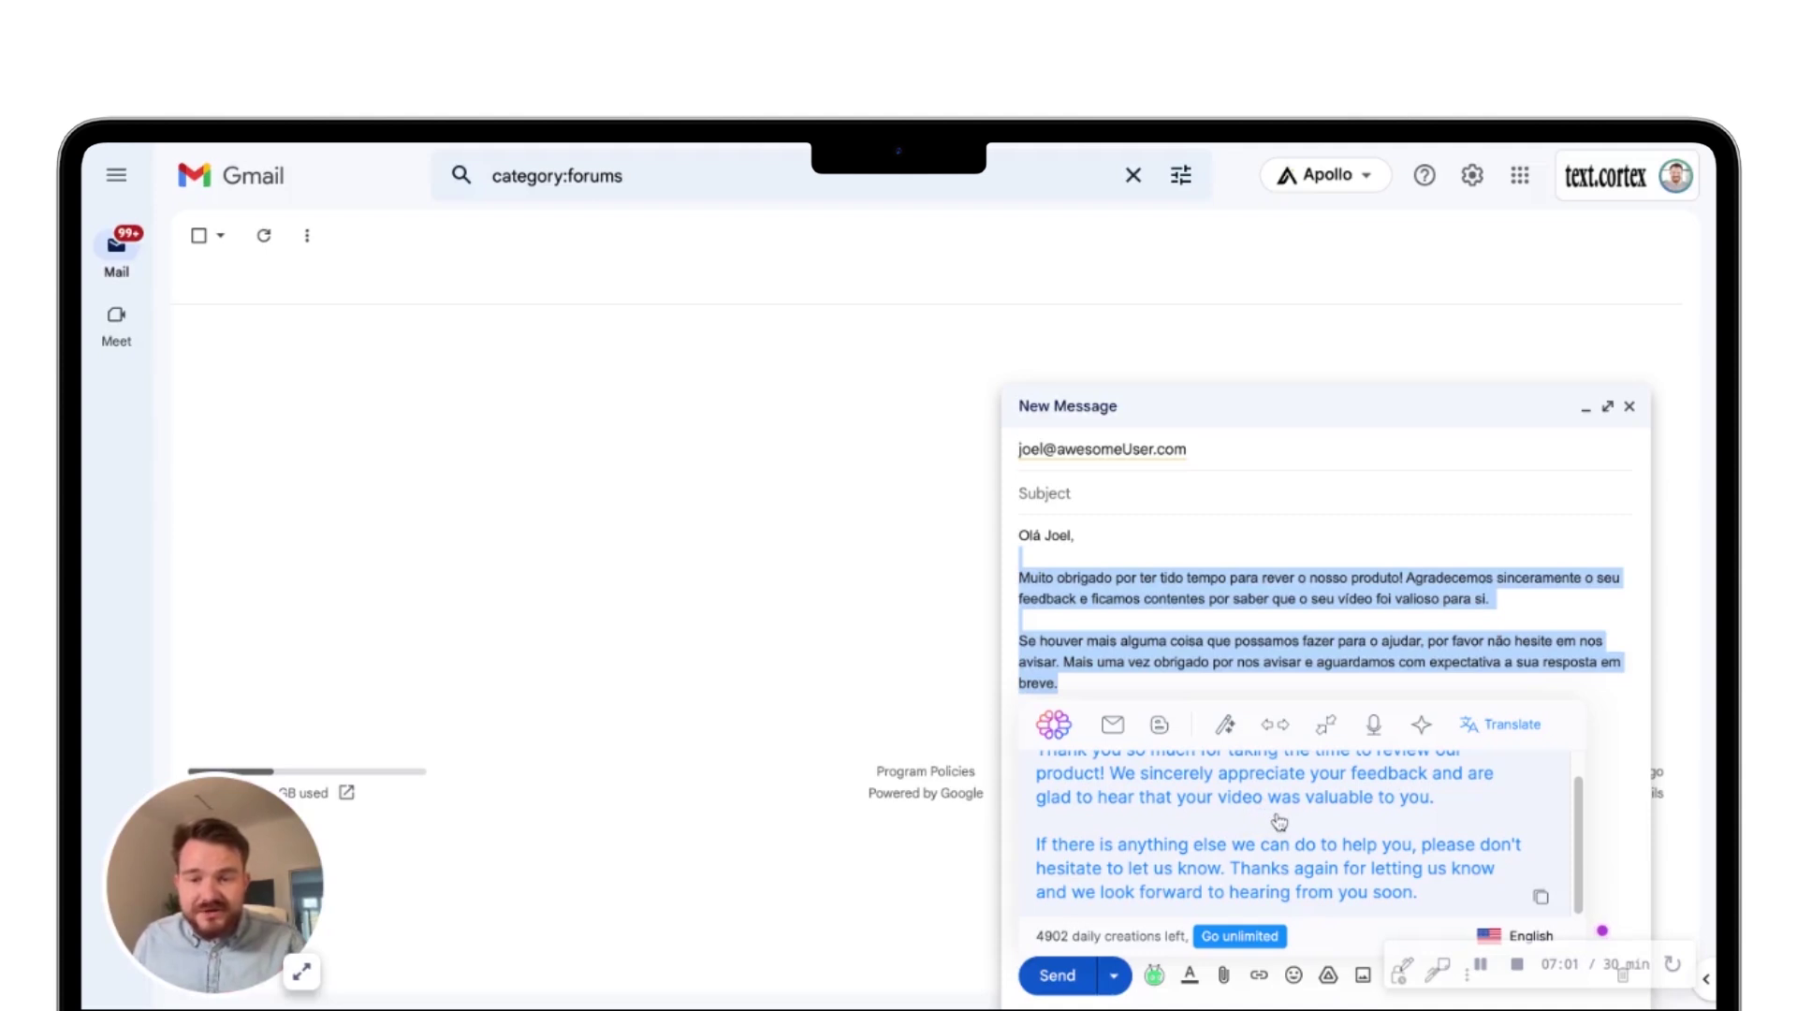
{"action": "left_click", "coordinate": [1315, 636]}
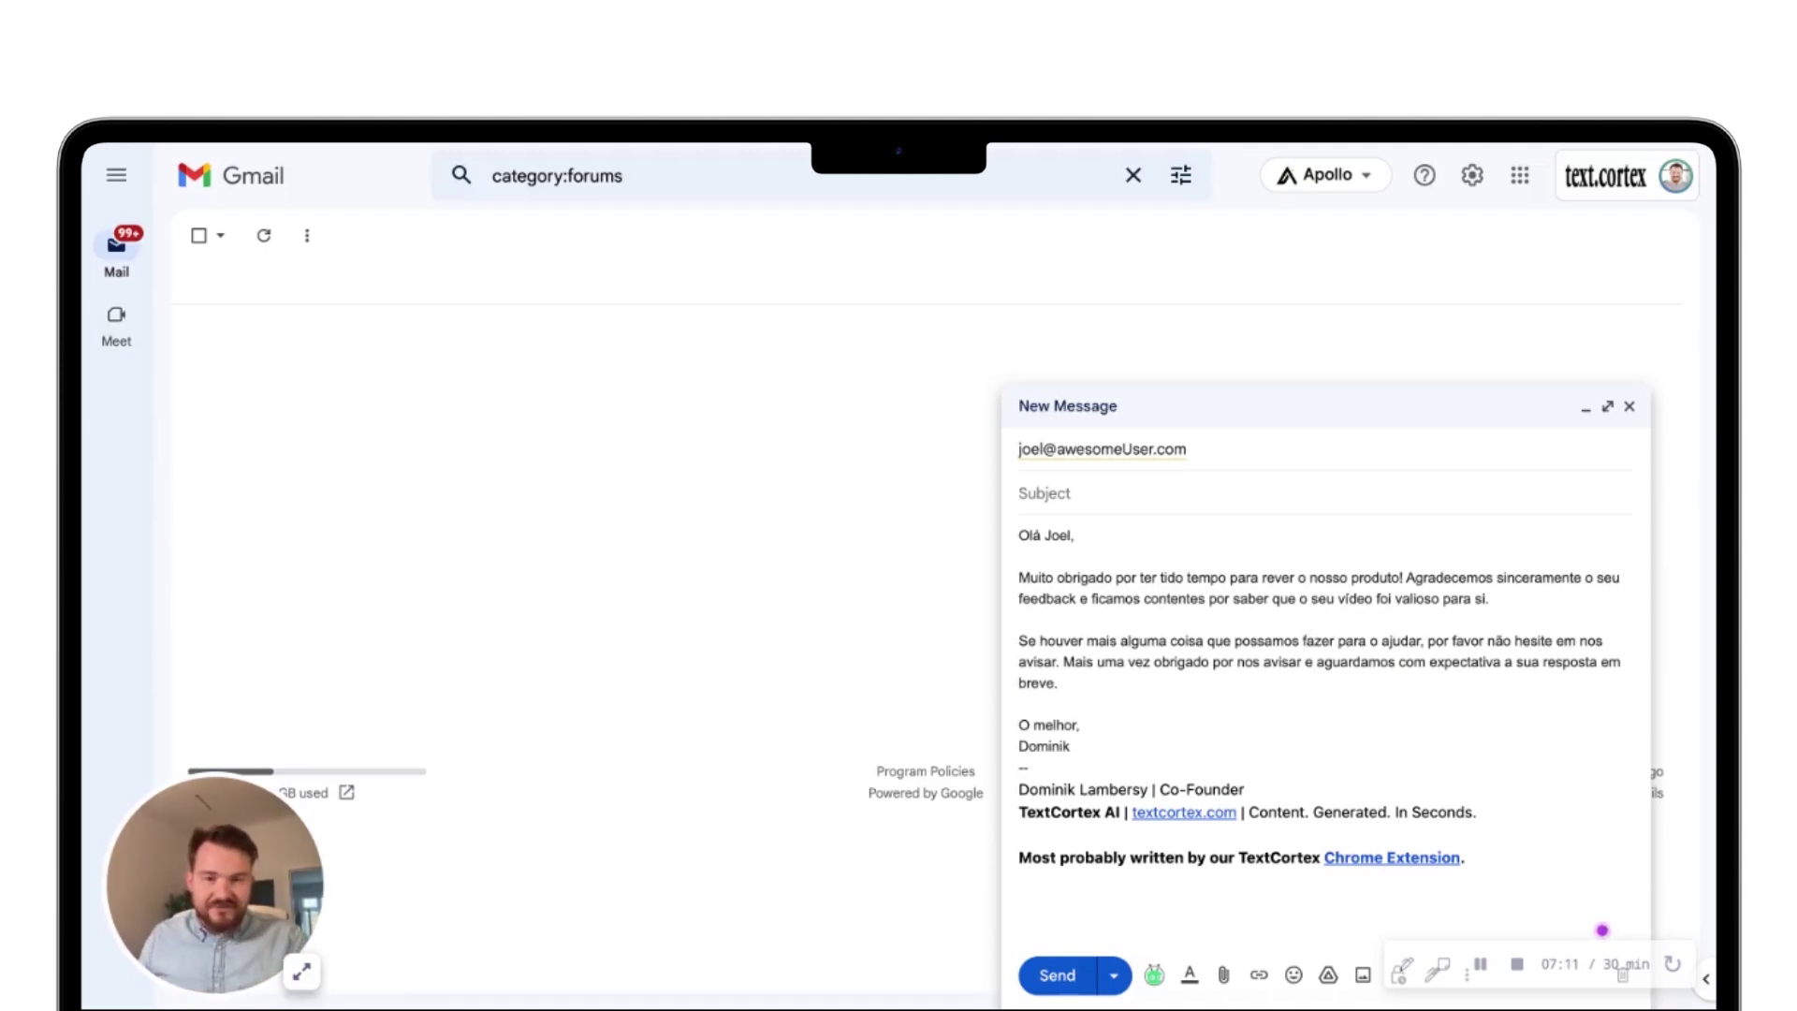
Undo the inserted Portuguese text, restoring the three shorthand lines above the signature
{"action": "key", "text": "ctrl+z"}
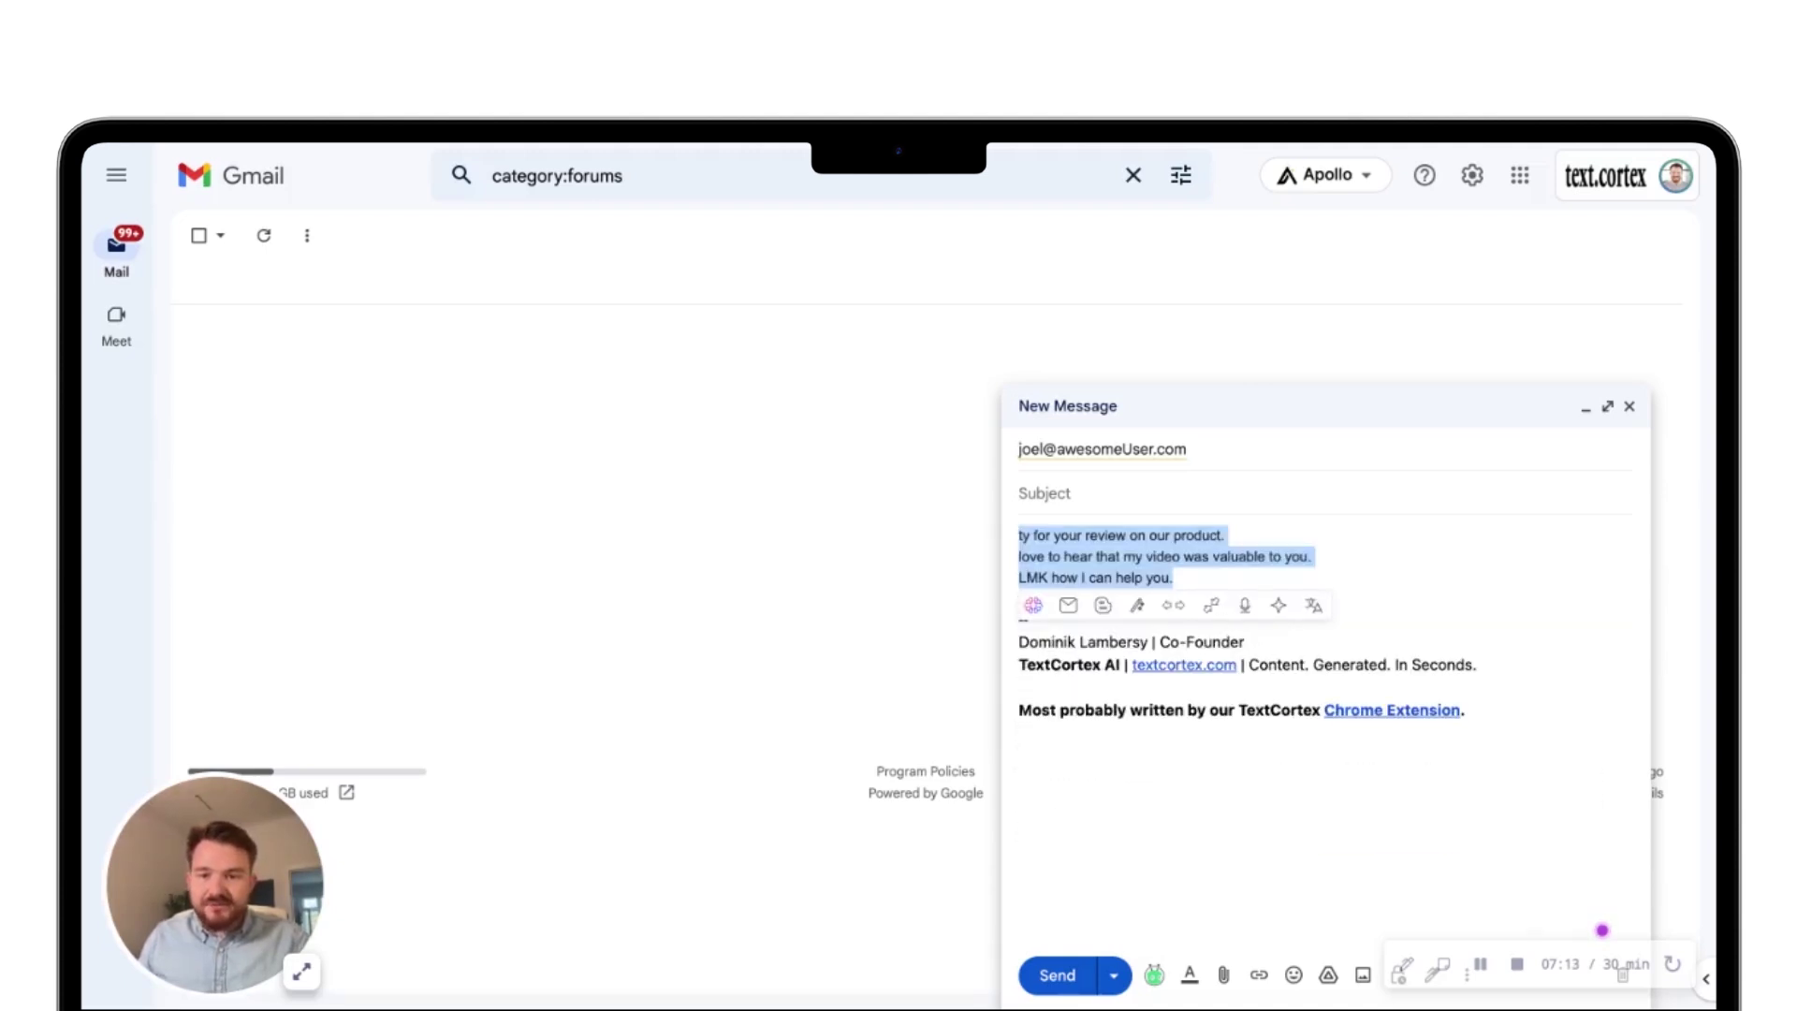
{"action": "left_click", "coordinate": [1218, 569]}
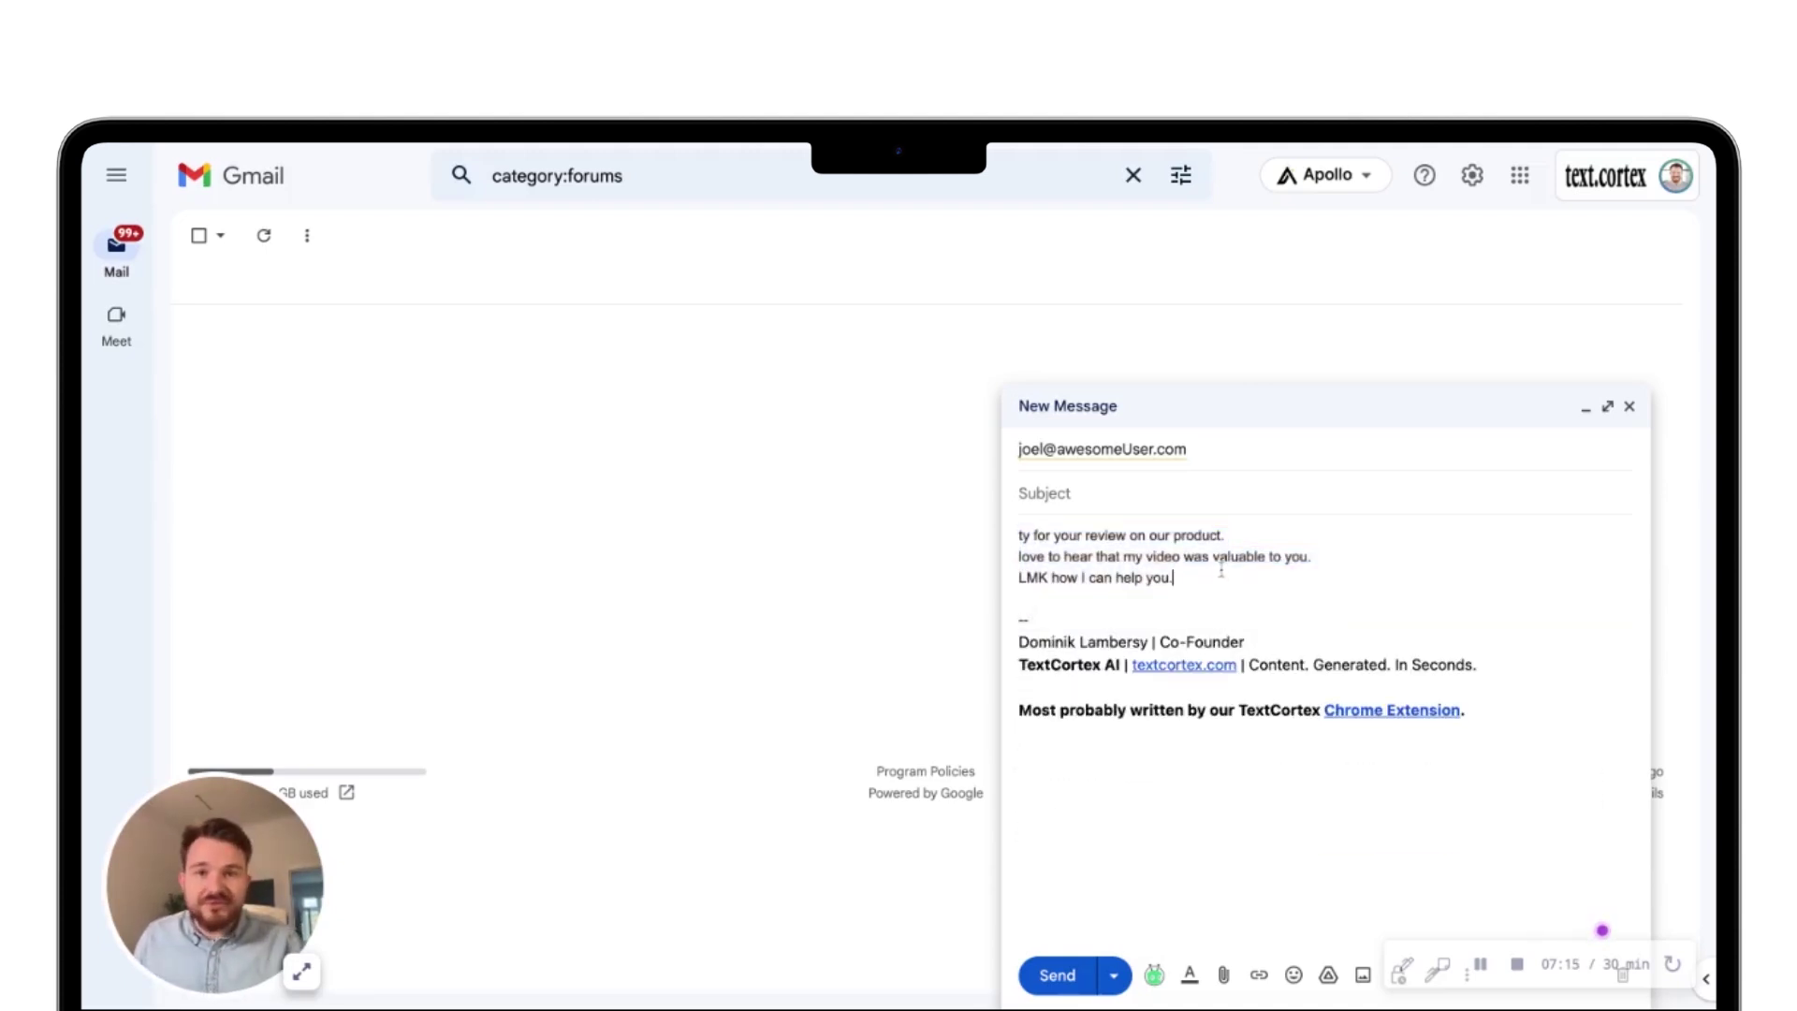